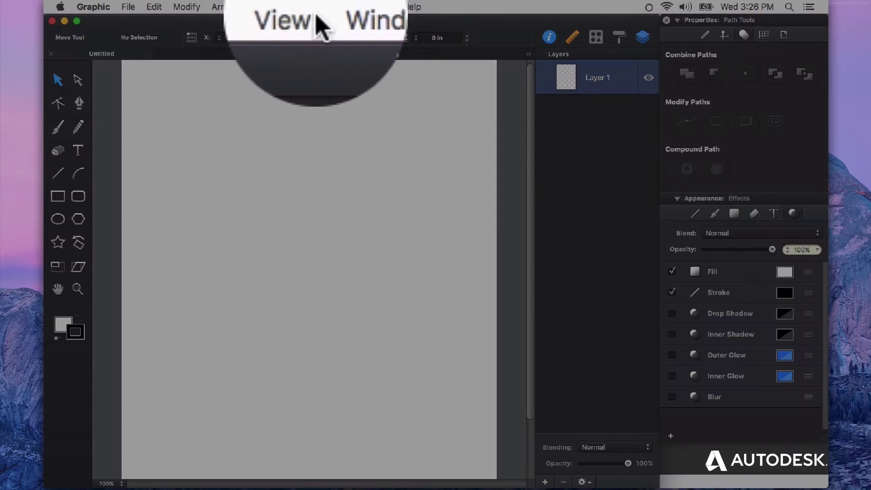
- Hide the Appearance inspector panel, then show it again
{"action": "left_click", "coordinate": [323, 6]}
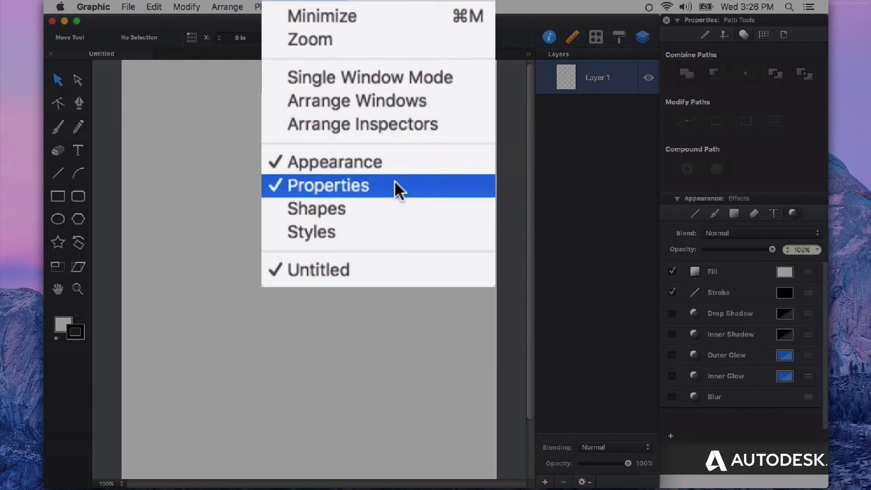
{"action": "left_click", "coordinate": [400, 170]}
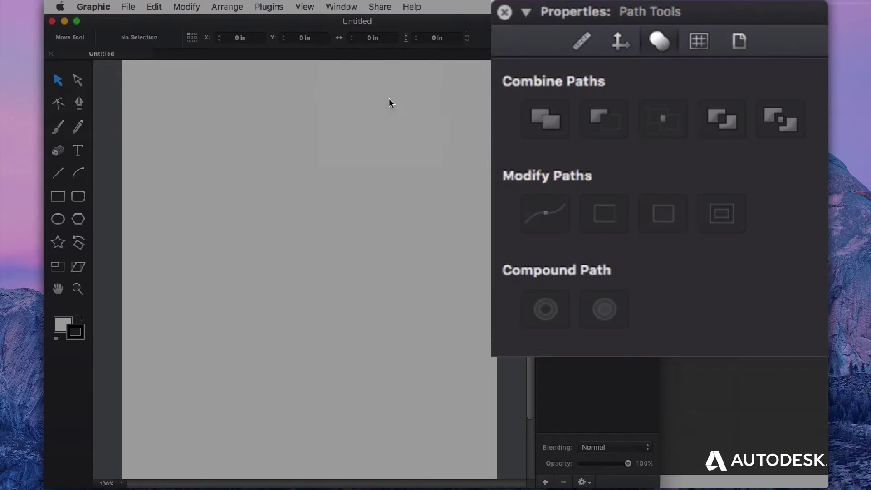
{"action": "left_click", "coordinate": [344, 11]}
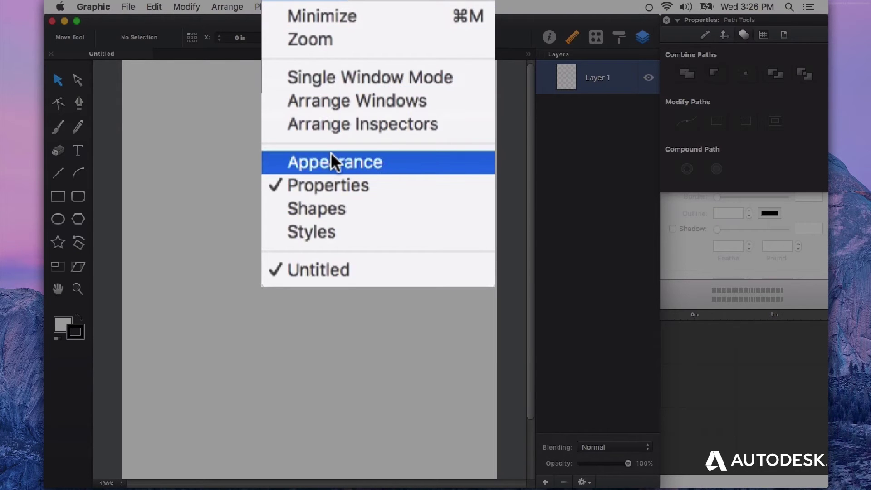
{"action": "left_click", "coordinate": [354, 93]}
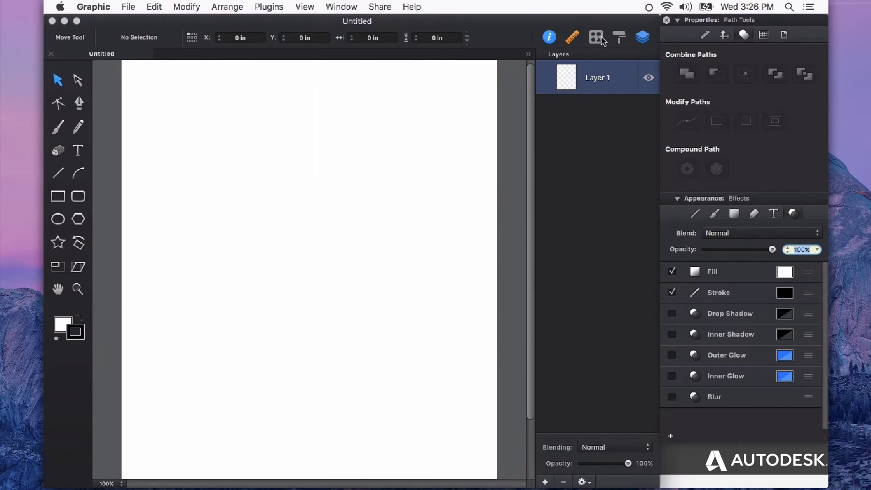
- Place a black damask ornament from the Ornaments shape library onto the page
{"action": "left_click", "coordinate": [597, 38]}
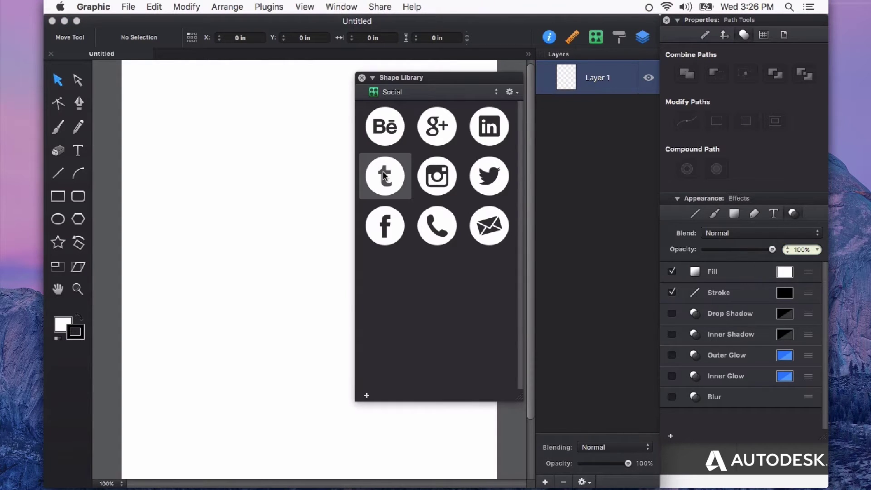
{"action": "left_click_drag", "start_coordinate": [456, 92], "coordinate": [447, 186]}
{"action": "left_click_drag", "start_coordinate": [347, 195], "coordinate": [316, 192]}
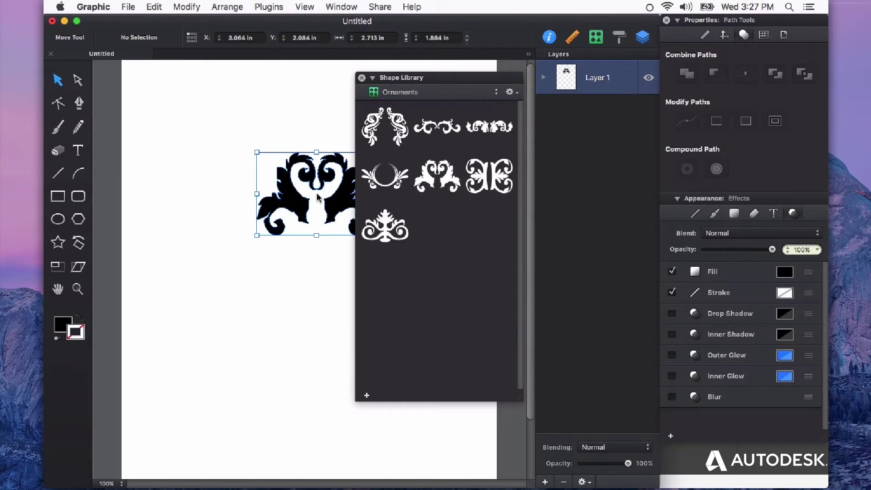
{"action": "left_click", "coordinate": [361, 78]}
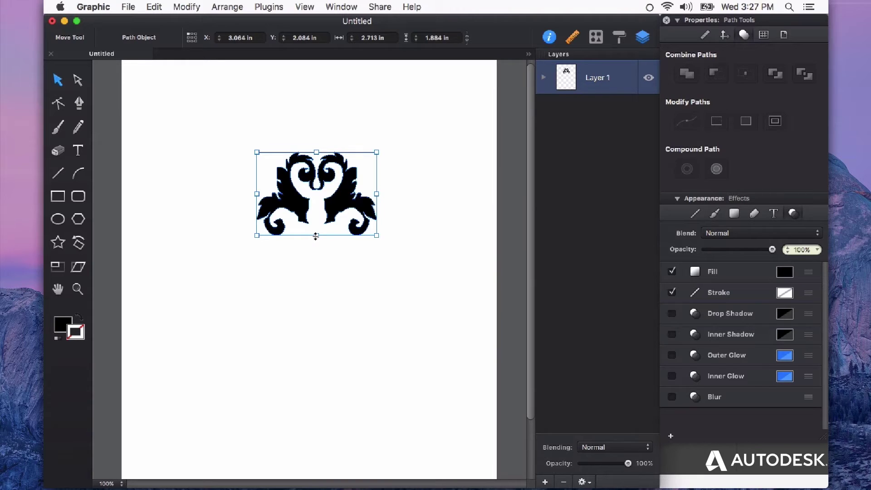
- Enlarge the ornament to about 6.834 × 4.745 in and move it lower on the page
{"action": "left_click_drag", "start_coordinate": [316, 236], "coordinate": [313, 299]}
{"action": "left_click", "coordinate": [389, 347]}
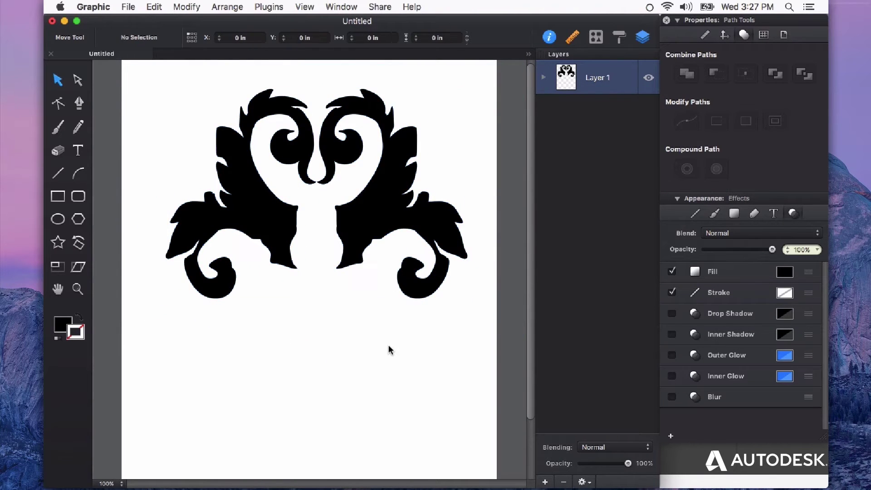
{"action": "left_click_drag", "start_coordinate": [389, 231], "coordinate": [389, 250]}
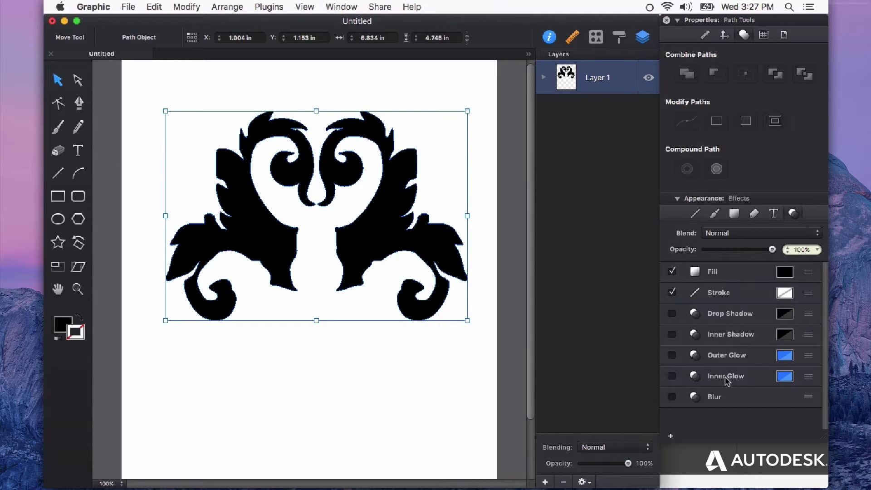
- Fill the ornament with the white-to-black gradient preset
{"action": "left_click", "coordinate": [785, 273]}
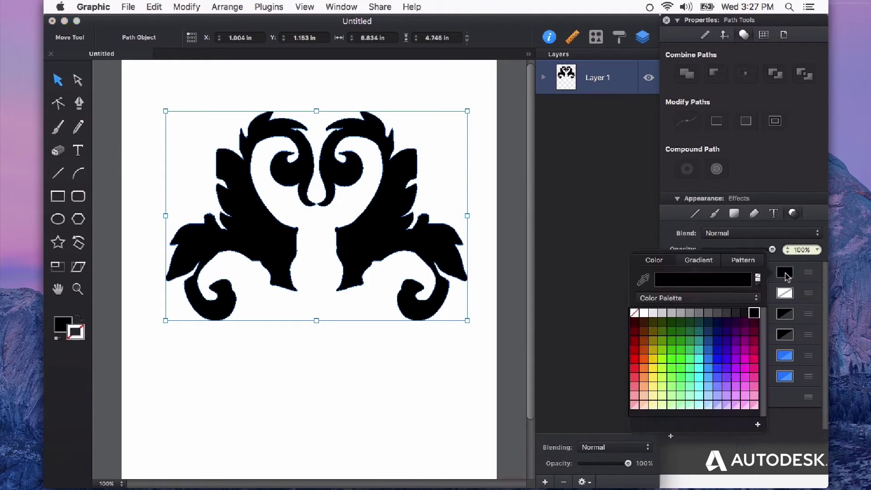
{"action": "left_click", "coordinate": [693, 263]}
{"action": "left_click", "coordinate": [638, 281]}
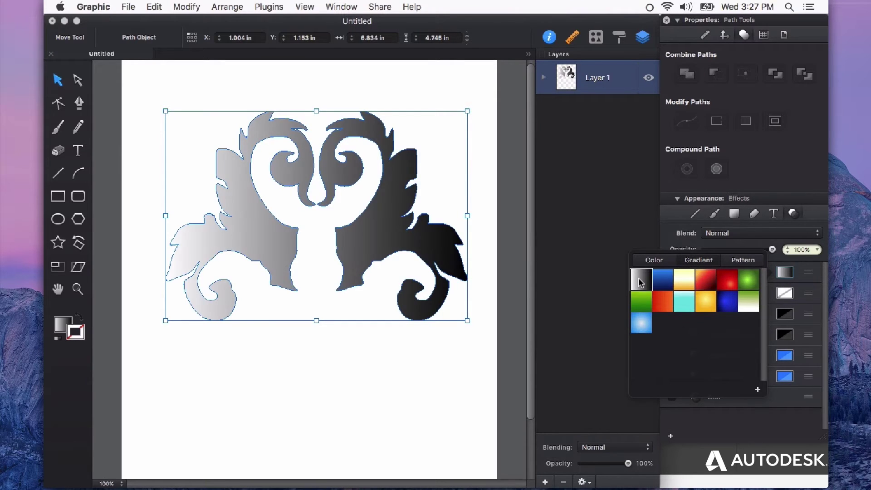
{"action": "left_click", "coordinate": [475, 275]}
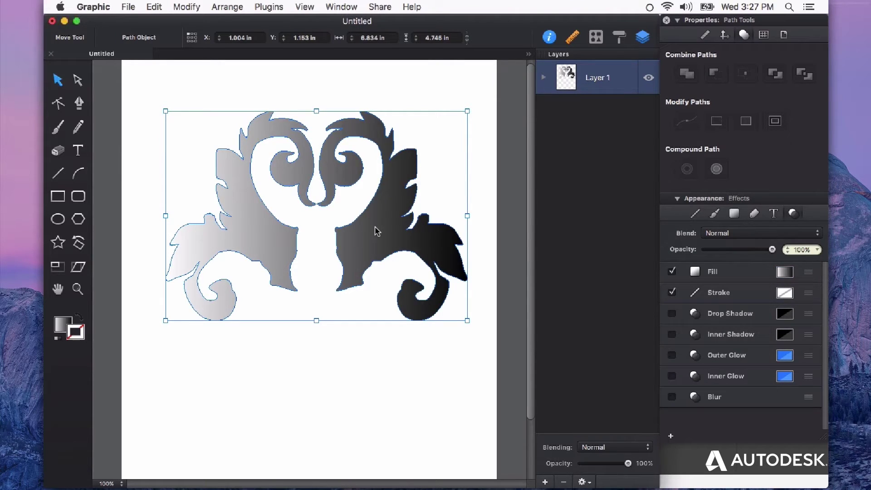
- Make the gradient run vertically, light at the top and dark at the bottom
{"action": "key", "text": "g"}
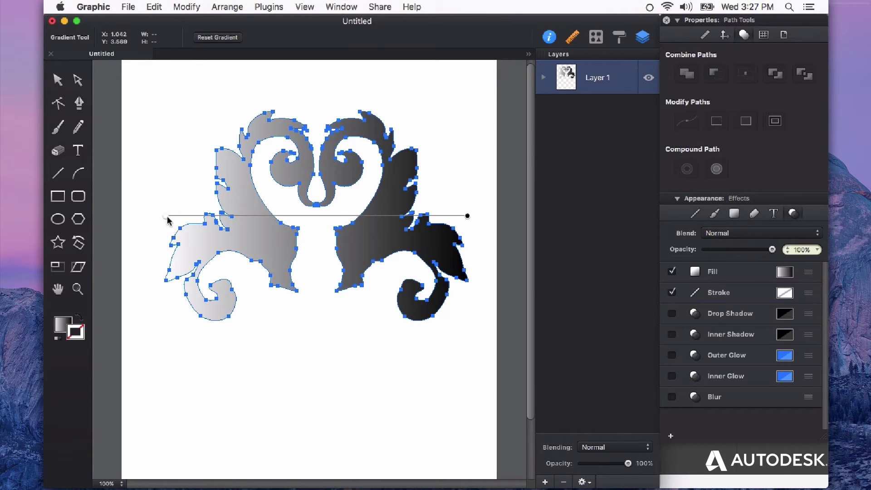
{"action": "left_click_drag", "start_coordinate": [168, 217], "coordinate": [329, 122]}
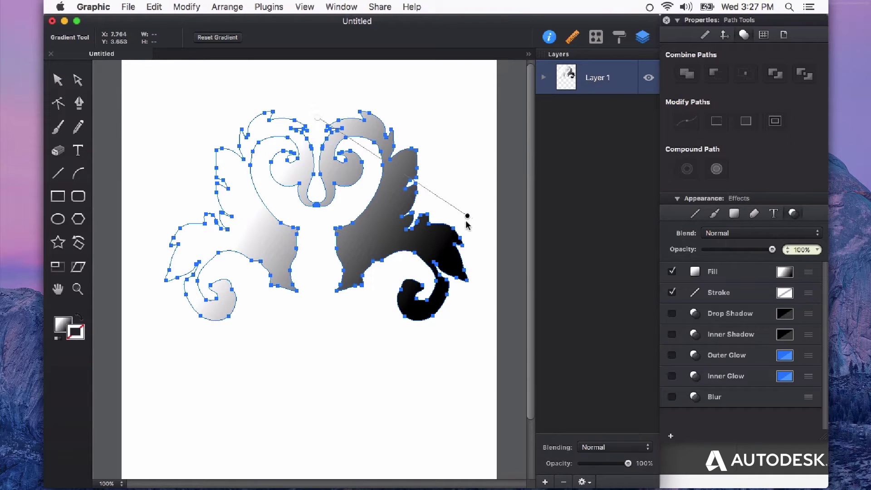
{"action": "left_click_drag", "start_coordinate": [468, 216], "coordinate": [317, 301]}
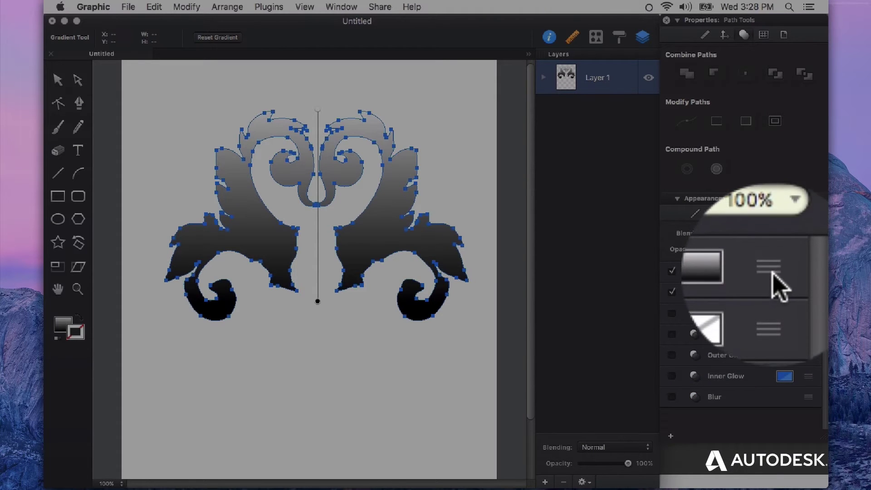
- Change the ornament's gradient stops to teal for the top and blue for the bottom
{"action": "left_click", "coordinate": [809, 272]}
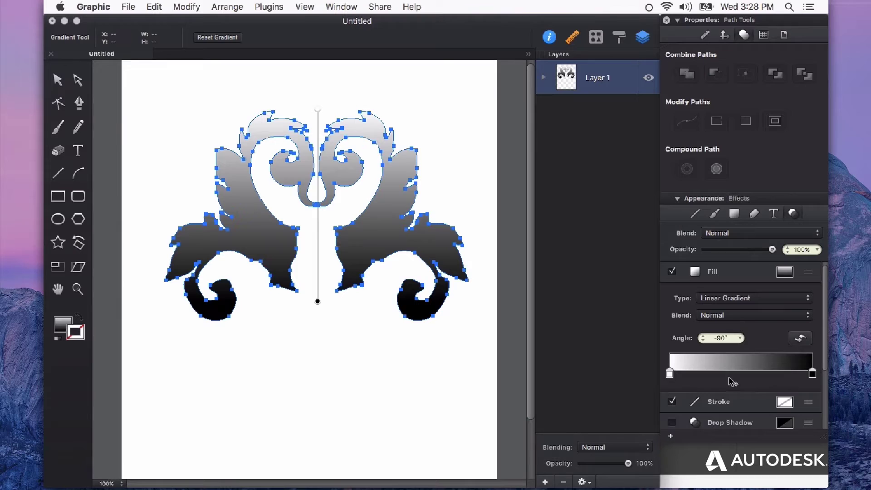
{"action": "left_click", "coordinate": [670, 373]}
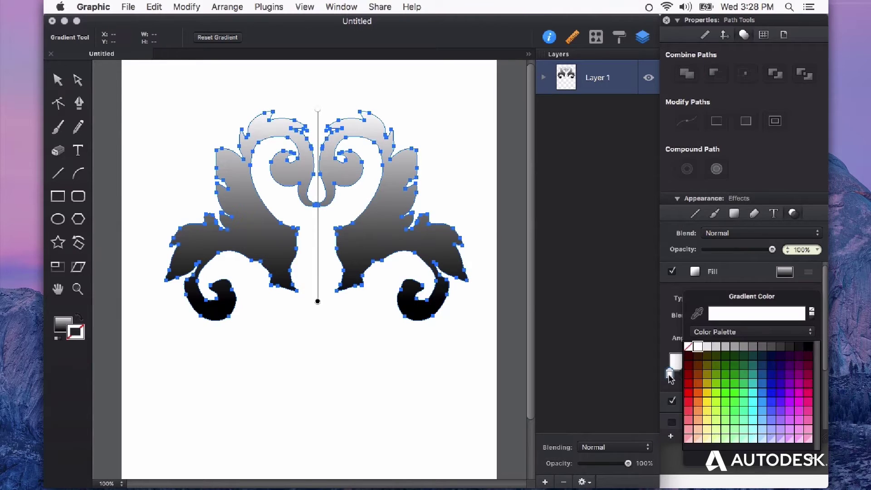
{"action": "left_click", "coordinate": [755, 390]}
{"action": "left_click", "coordinate": [812, 373]}
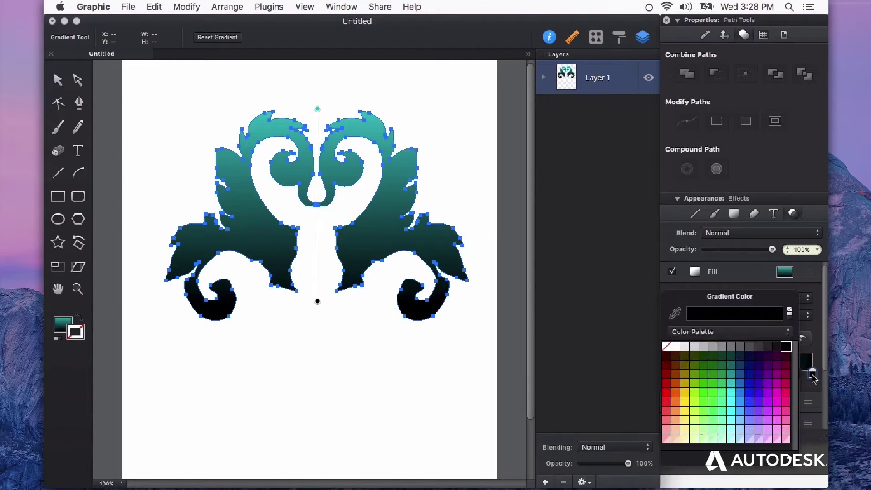
{"action": "left_click", "coordinate": [750, 392]}
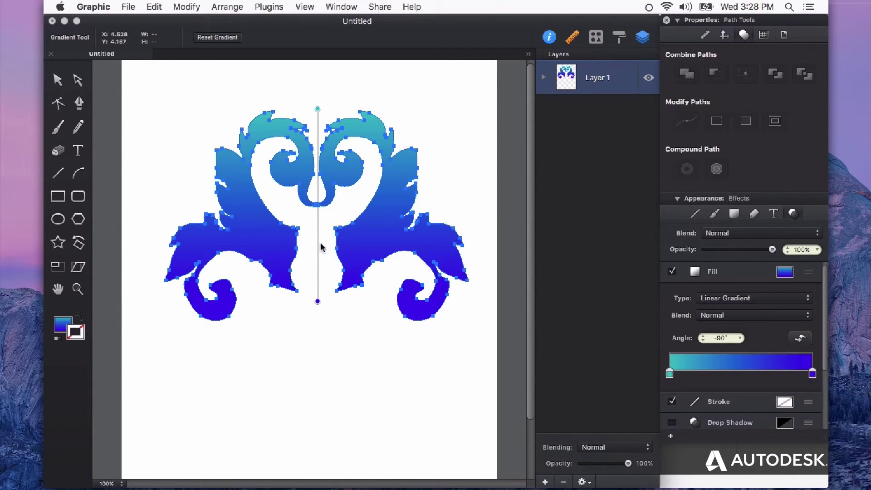
- Enable a drop shadow on the ornament and set its size to 15 pt
{"action": "key", "text": "v"}
{"action": "left_click", "coordinate": [673, 313]}
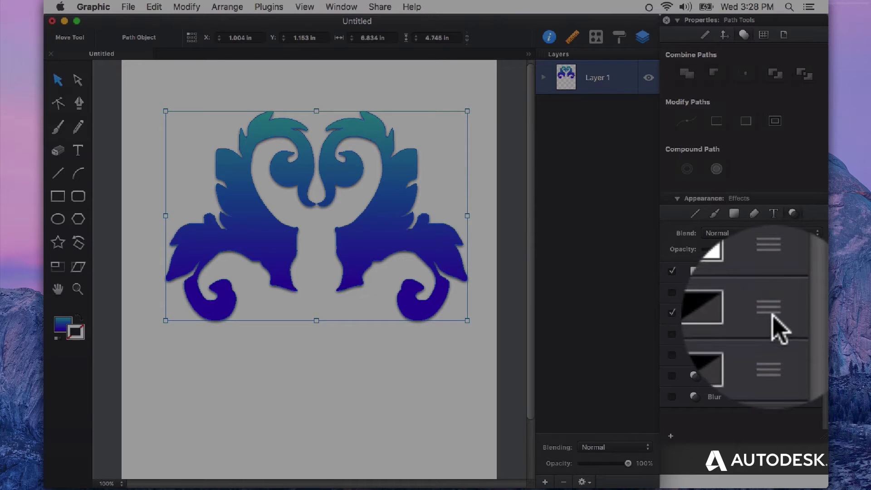
{"action": "left_click", "coordinate": [798, 315]}
{"action": "scroll", "coordinate": [727, 372], "scroll_direction": "down", "scroll_amount": 2}
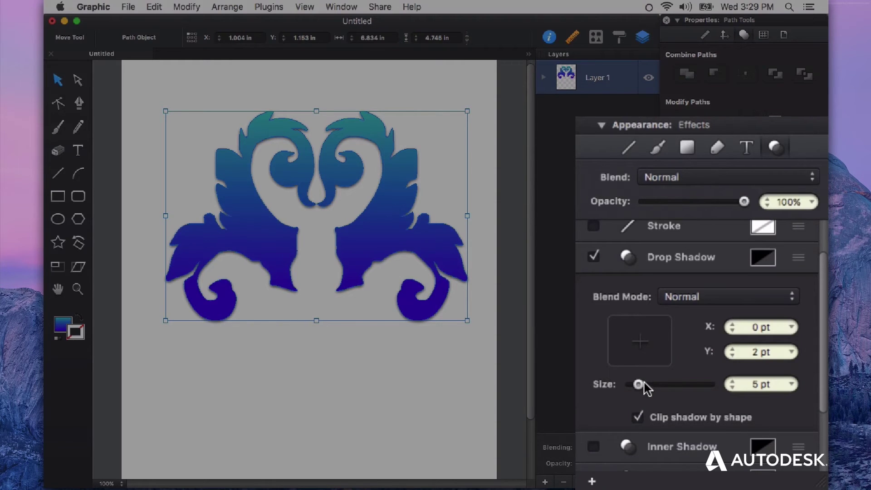
{"action": "left_click_drag", "start_coordinate": [642, 385], "coordinate": [677, 385]}
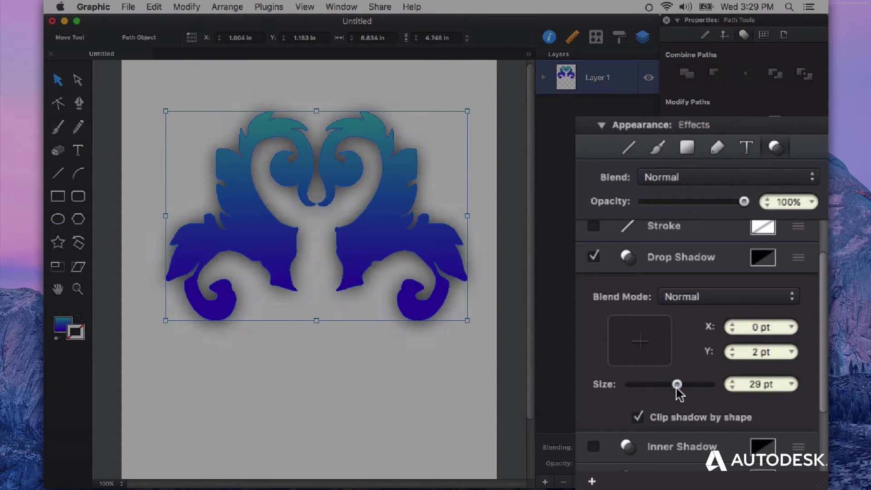
{"action": "left_click", "coordinate": [753, 385]}
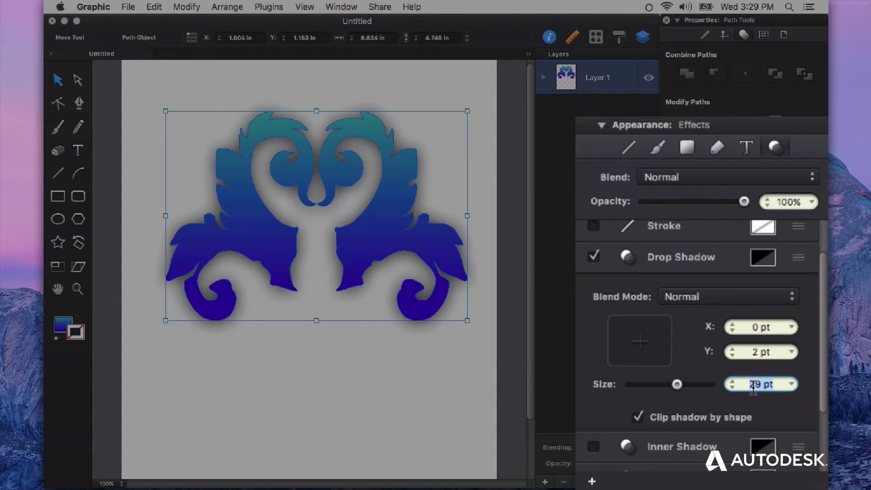
{"action": "type", "text": "15"}
{"action": "key", "text": "Return"}
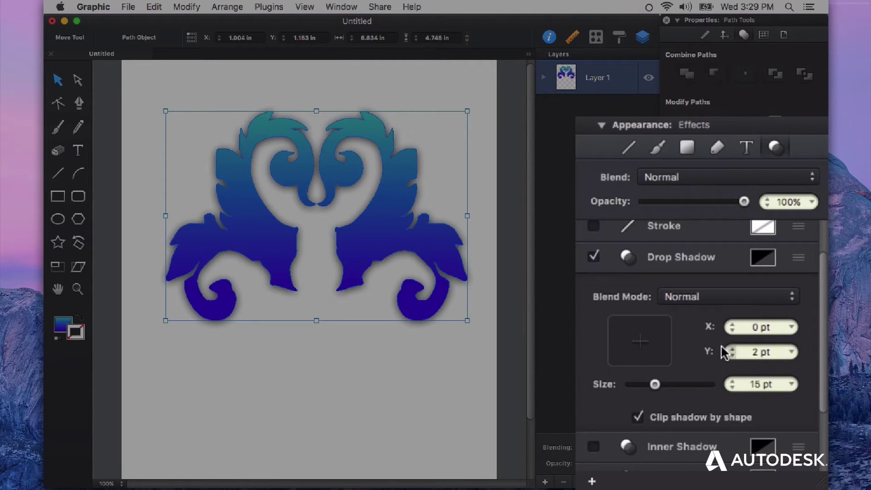
- Set the drop shadow's horizontal offset to 0 pt
{"action": "left_click", "coordinate": [731, 325]}
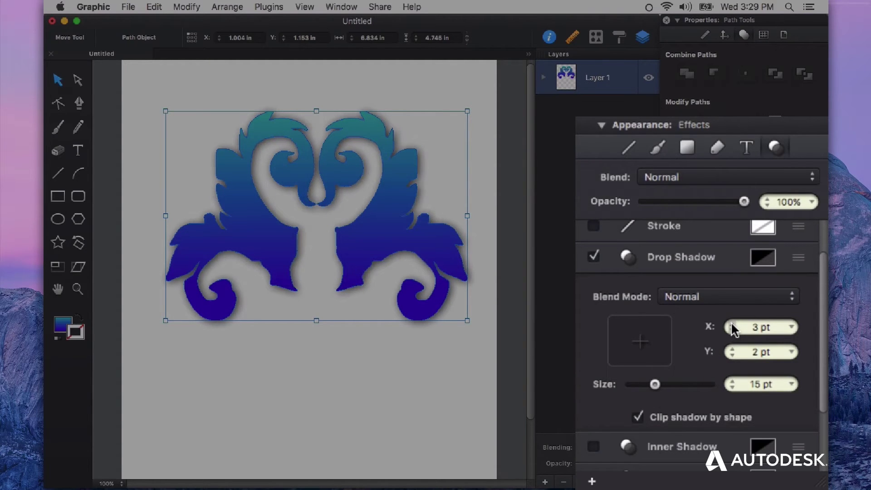
{"action": "left_click", "coordinate": [732, 325]}
{"action": "left_click", "coordinate": [731, 325]}
{"action": "left_click", "coordinate": [731, 325]}
{"action": "left_click", "coordinate": [731, 324]}
{"action": "left_click", "coordinate": [732, 325]}
{"action": "left_click", "coordinate": [731, 325]}
{"action": "left_click", "coordinate": [732, 325]}
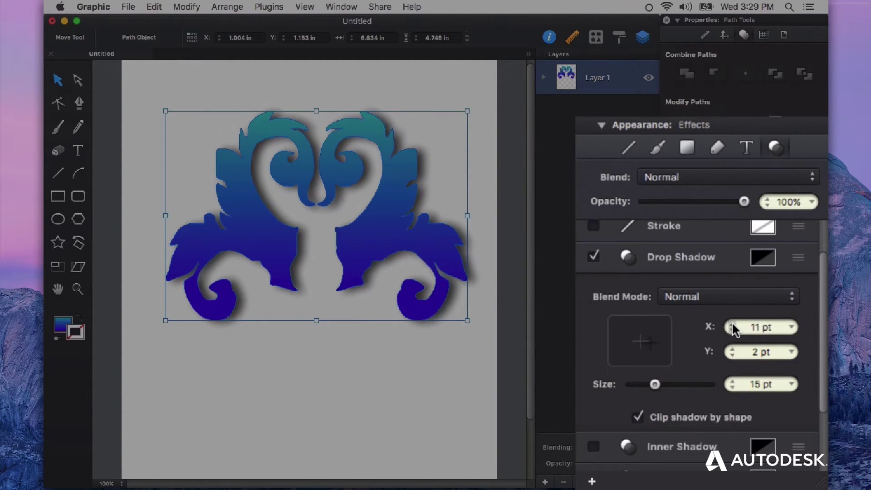
{"action": "left_click", "coordinate": [732, 325]}
{"action": "left_click", "coordinate": [732, 325]}
{"action": "left_click", "coordinate": [732, 325]}
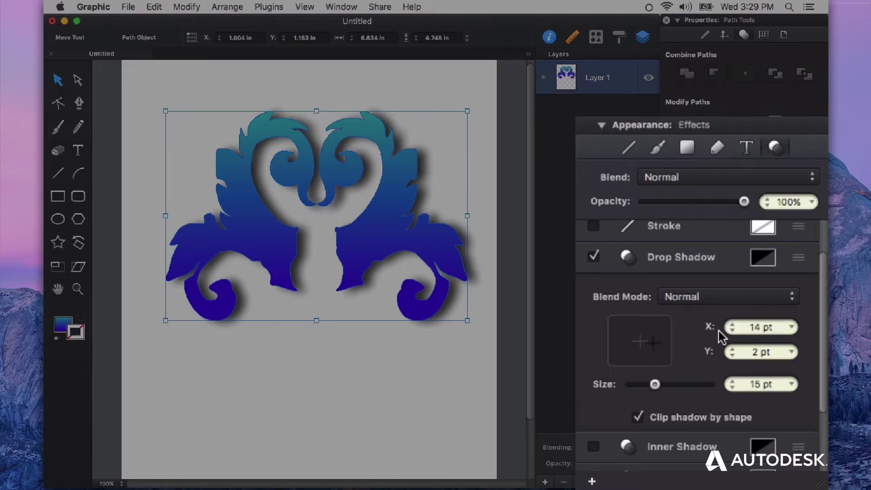
{"action": "left_click", "coordinate": [753, 327]}
{"action": "type", "text": "0"}
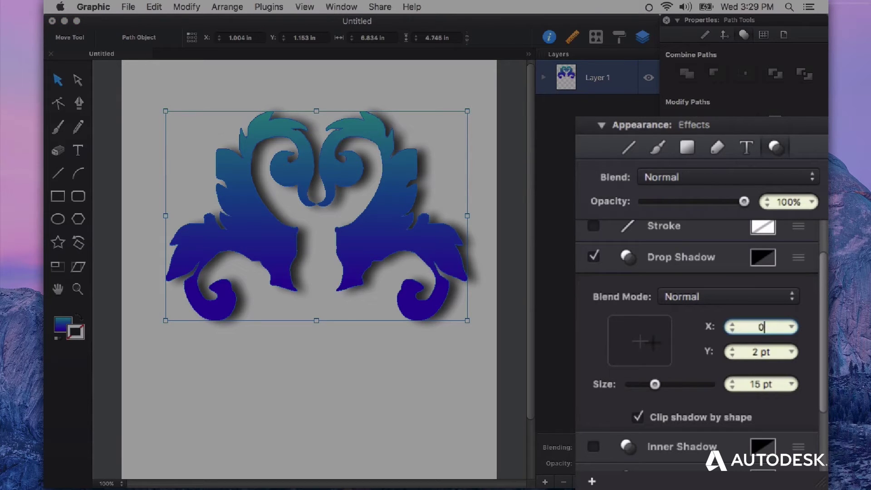
{"action": "key", "text": "Return"}
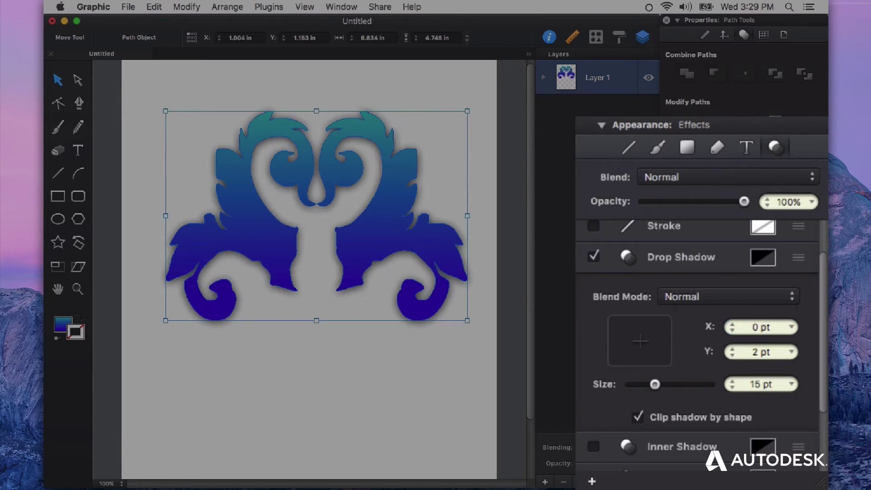
- Set the drop shadow's vertical offset to 5 pt from the preset list
{"action": "left_click", "coordinate": [732, 350]}
{"action": "left_click", "coordinate": [732, 350]}
{"action": "left_click", "coordinate": [732, 350]}
{"action": "left_click", "coordinate": [732, 350]}
{"action": "left_click", "coordinate": [732, 350]}
{"action": "left_click", "coordinate": [732, 350]}
{"action": "left_click", "coordinate": [732, 350]}
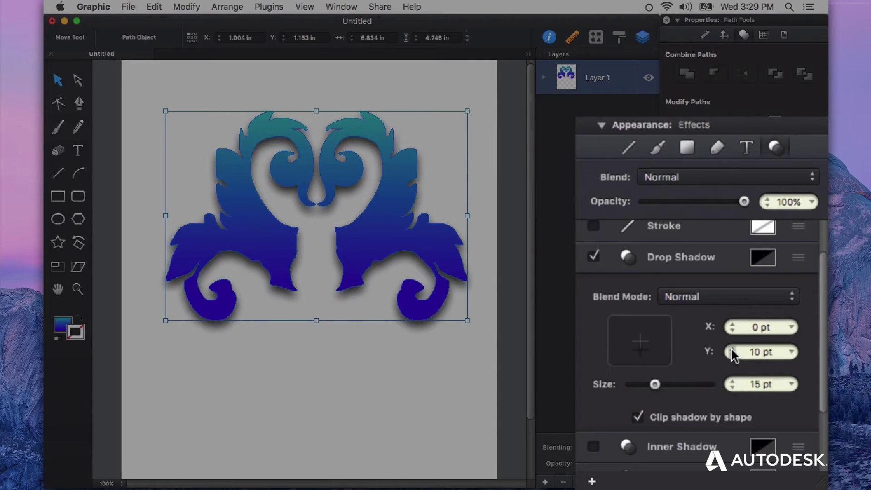
{"action": "left_click", "coordinate": [732, 350]}
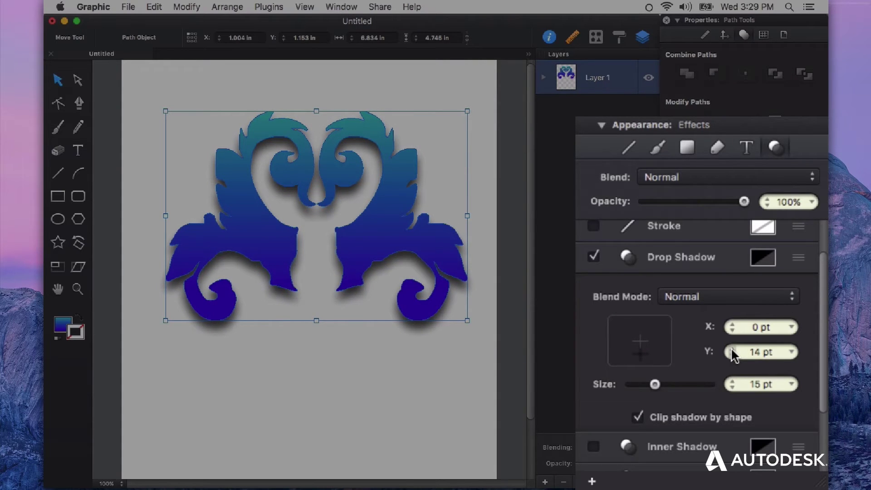
{"action": "left_click", "coordinate": [756, 352]}
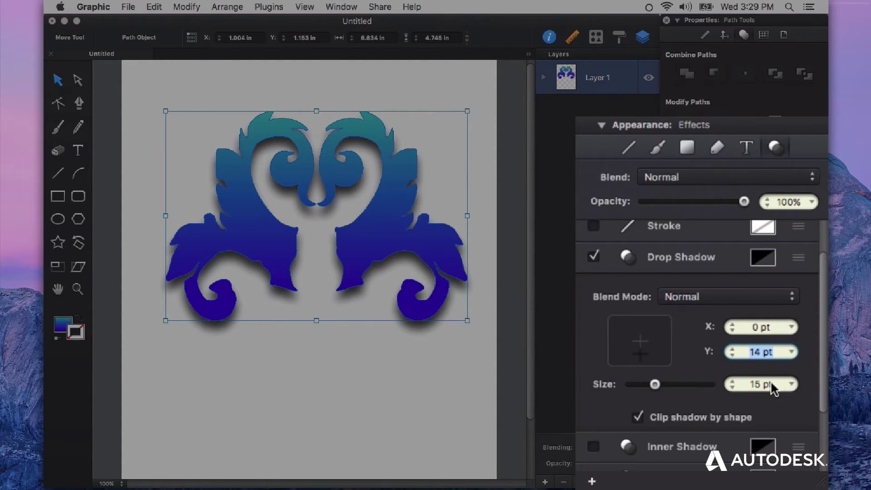
{"action": "left_click", "coordinate": [791, 352]}
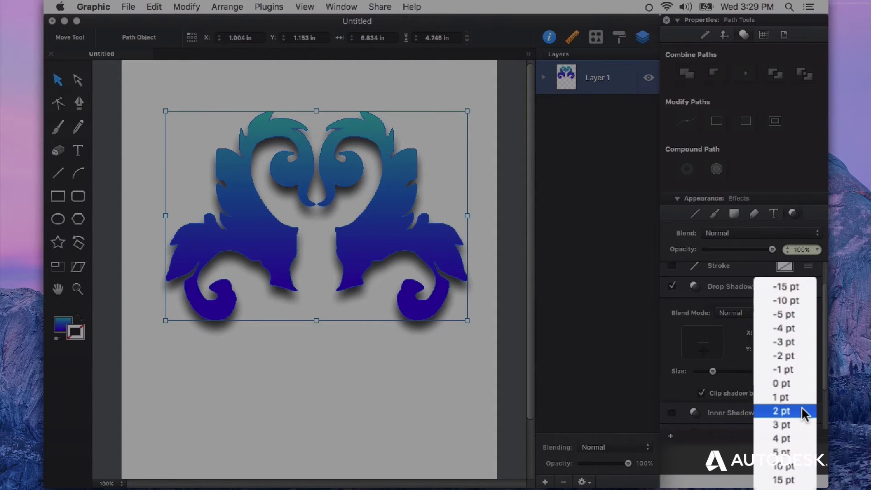
{"action": "left_click", "coordinate": [798, 459]}
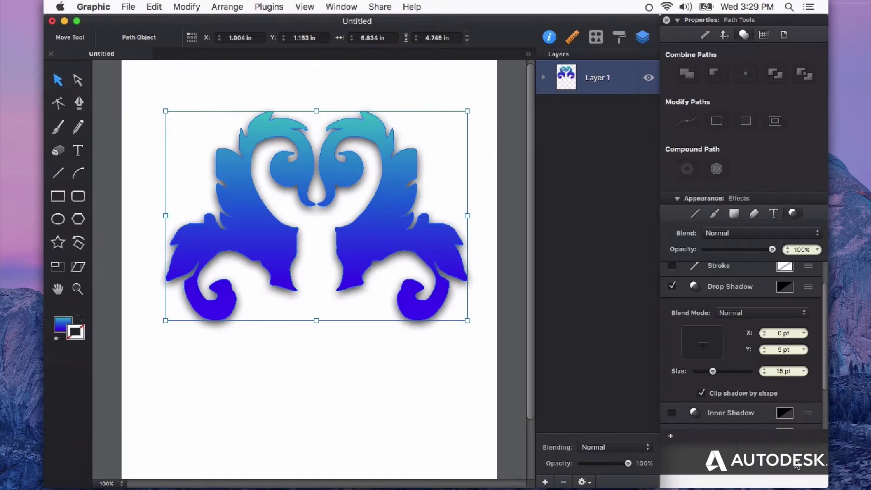
- Enable an inner shadow on the ornament (0 pt by 2 pt offset, 5 pt size) and show its settings
{"action": "left_click", "coordinate": [810, 290]}
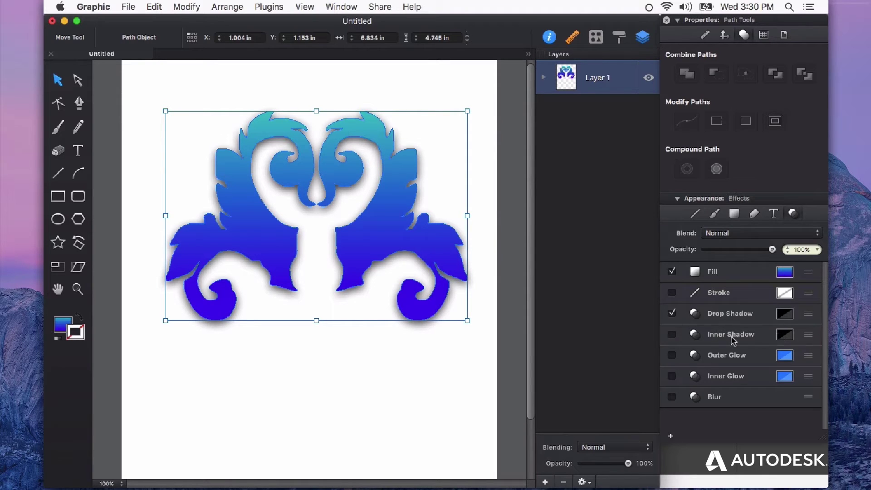
{"action": "left_click", "coordinate": [672, 334]}
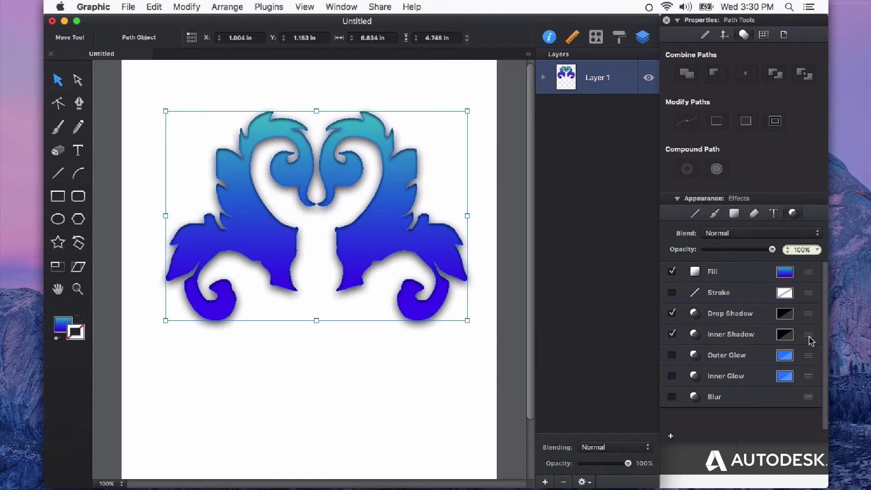
{"action": "left_click", "coordinate": [809, 337]}
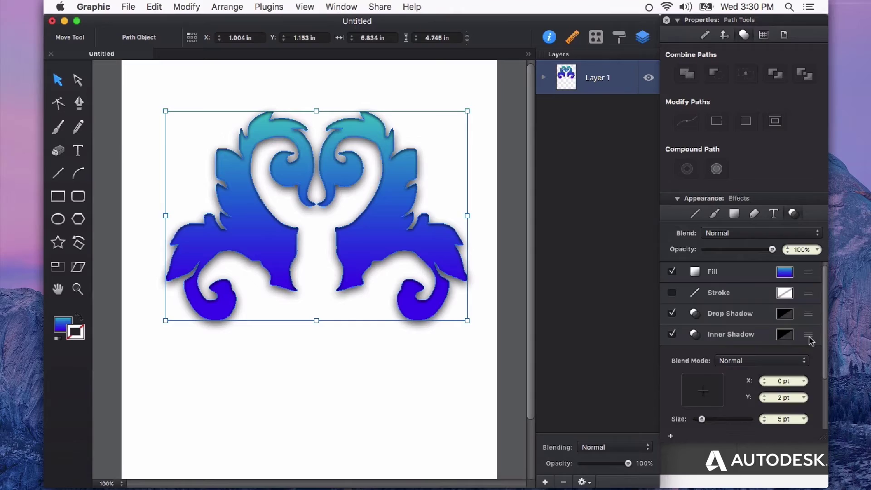
{"action": "scroll", "coordinate": [802, 338], "scroll_direction": "down", "scroll_amount": 3}
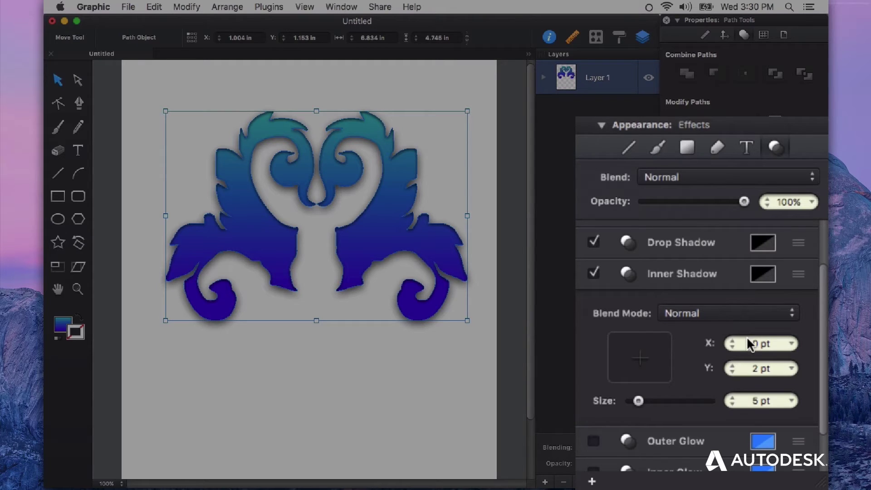
{"action": "left_click", "coordinate": [762, 319]}
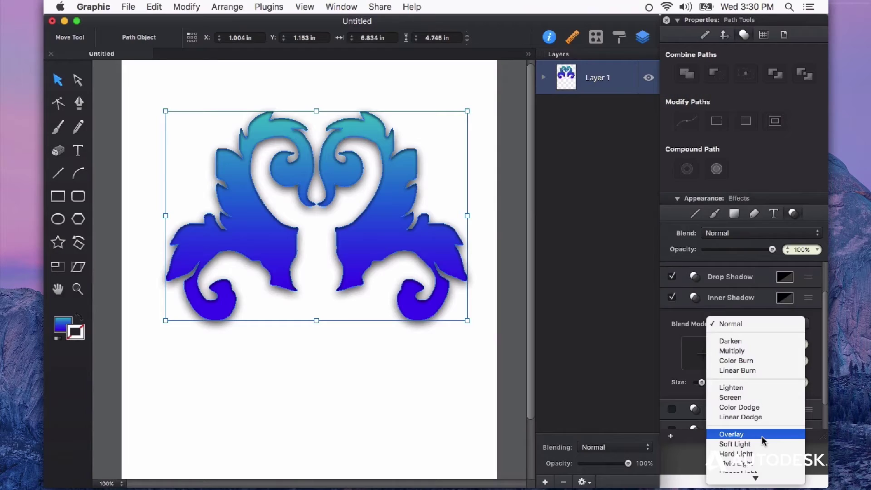
{"action": "left_click", "coordinate": [762, 436]}
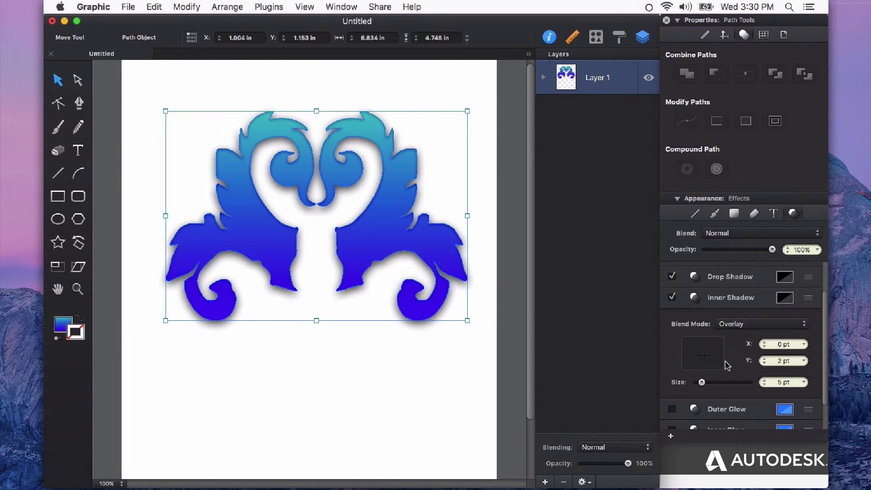
{"action": "left_click", "coordinate": [782, 325]}
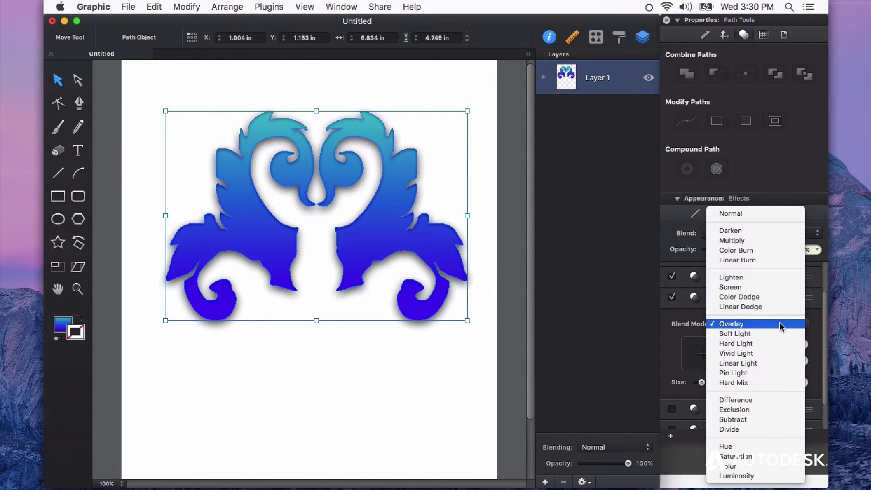
{"action": "left_click", "coordinate": [766, 348]}
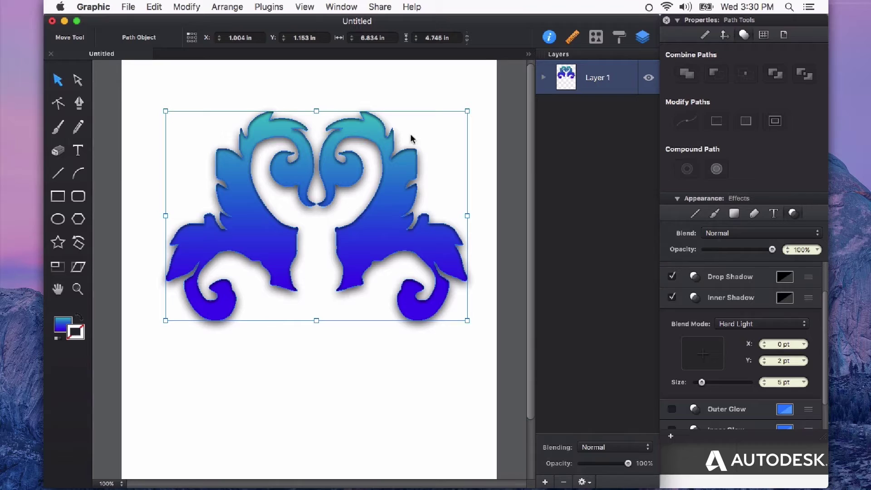
{"action": "left_click_drag", "start_coordinate": [703, 384], "coordinate": [706, 384]}
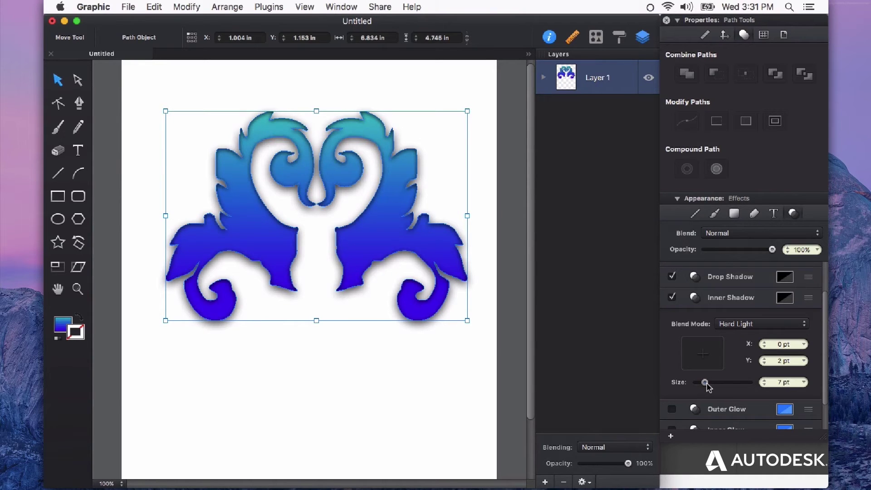
{"action": "left_click", "coordinate": [775, 331]}
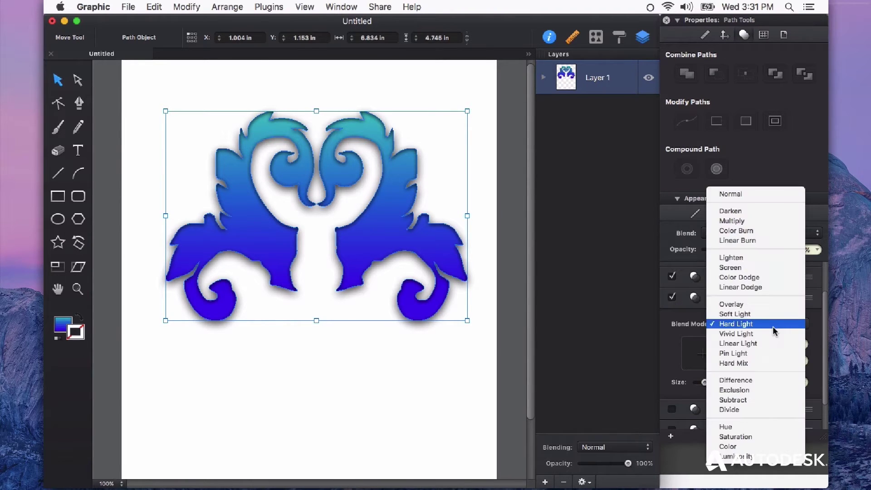
{"action": "left_click", "coordinate": [767, 456]}
{"action": "left_click", "coordinate": [771, 324]}
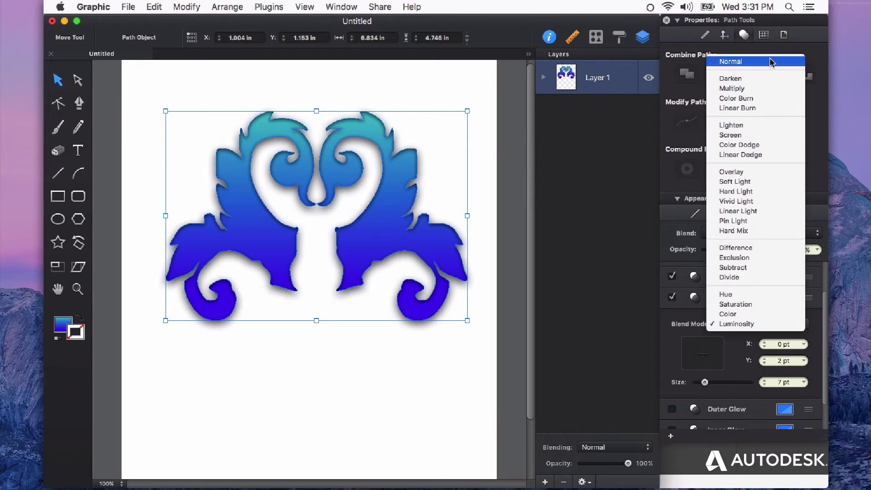
{"action": "left_click", "coordinate": [772, 62]}
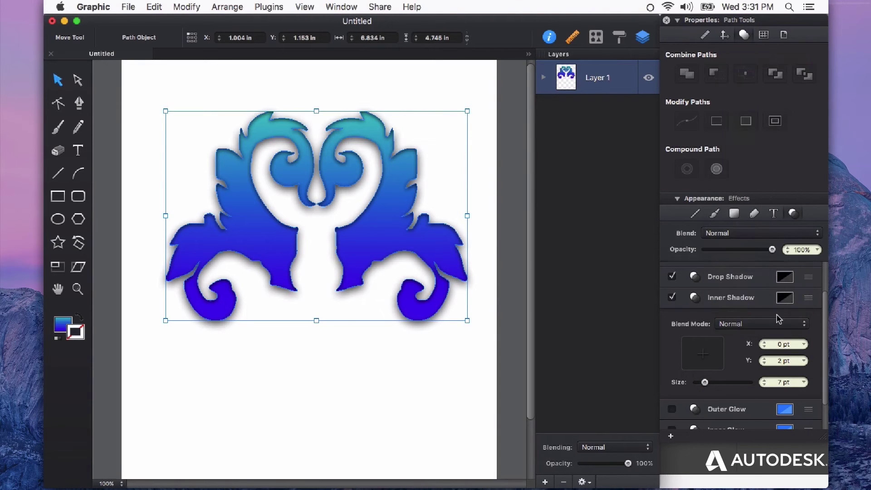
{"action": "scroll", "coordinate": [777, 340], "scroll_direction": "down", "scroll_amount": 1}
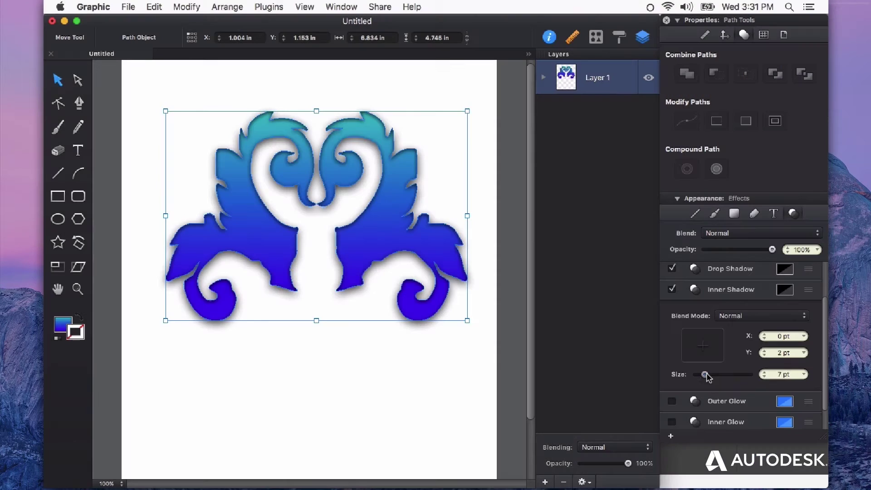
{"action": "mouse_move", "coordinate": [706, 375]}
{"action": "left_mouse_down"}
{"action": "mouse_move", "coordinate": [714, 375]}
{"action": "mouse_move", "coordinate": [698, 374]}
{"action": "mouse_move", "coordinate": [706, 374]}
{"action": "left_mouse_up"}
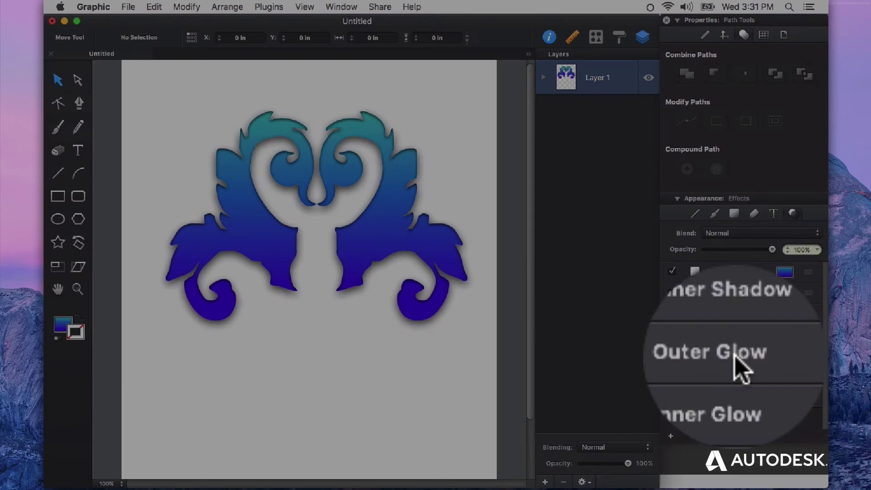
- Set the page background colour to near-black in the Canvas settings
{"action": "left_click", "coordinate": [737, 401]}
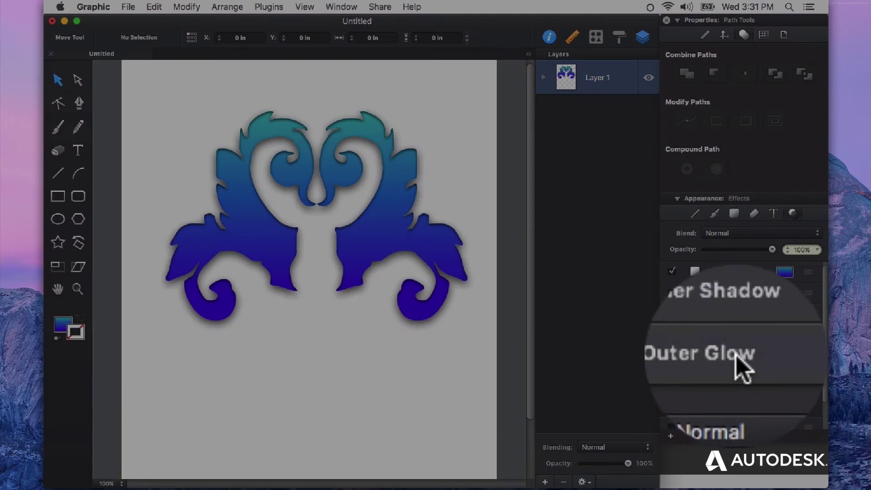
{"action": "left_click", "coordinate": [420, 351]}
{"action": "key", "text": "super+minus"}
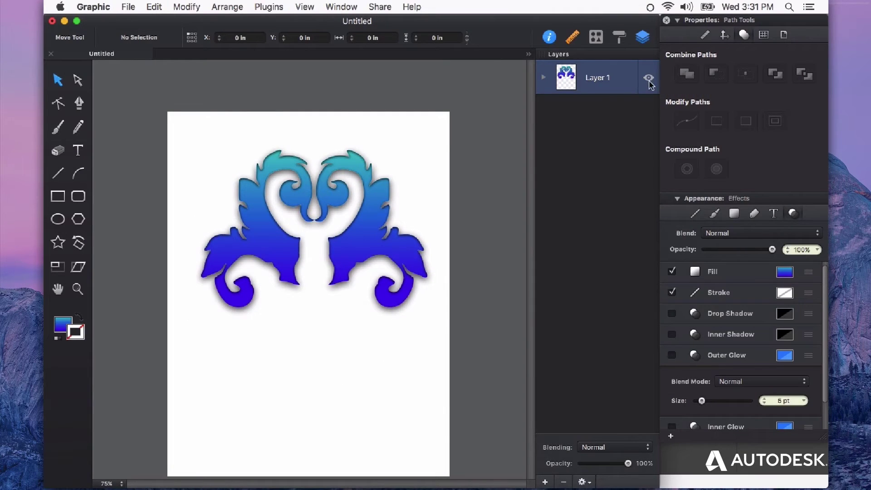
{"action": "left_click", "coordinate": [785, 36]}
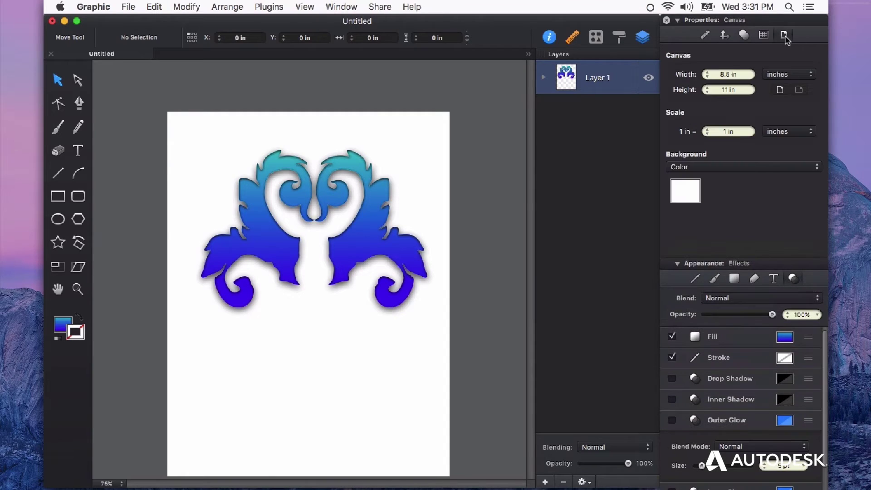
{"action": "left_click", "coordinate": [689, 202]}
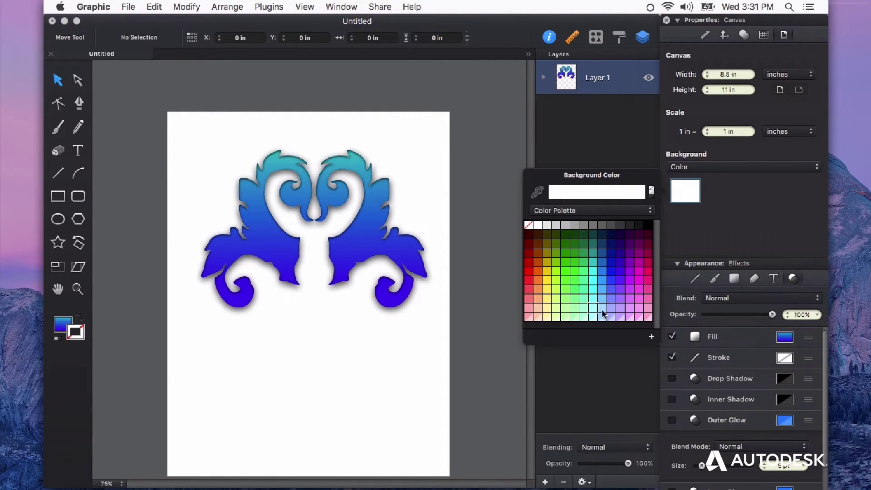
{"action": "left_click", "coordinate": [640, 226]}
- Move the ornament lower on the page and reselect it
{"action": "left_click", "coordinate": [363, 251]}
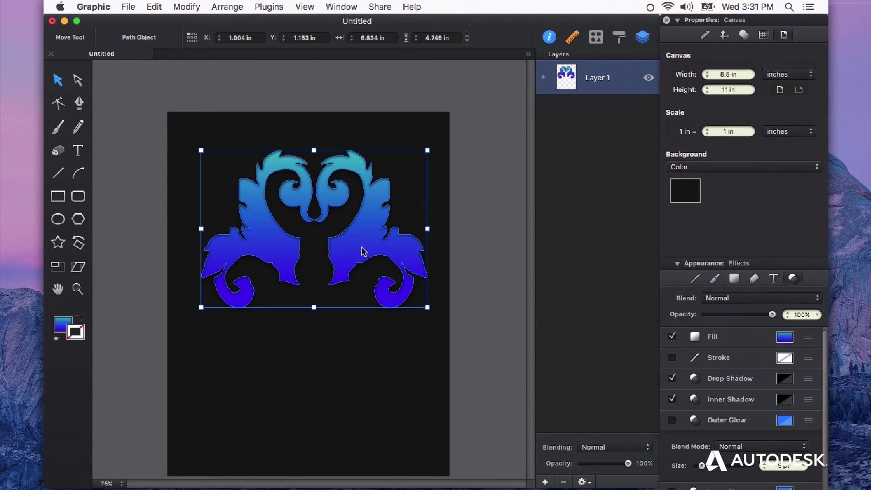
{"action": "left_click_drag", "start_coordinate": [363, 251], "coordinate": [356, 317]}
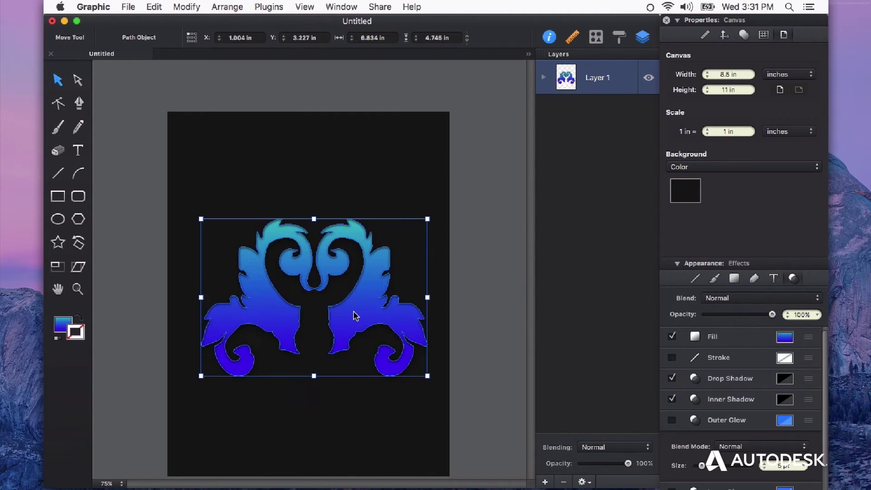
{"action": "scroll", "coordinate": [356, 316], "scroll_direction": "up", "scroll_amount": 1}
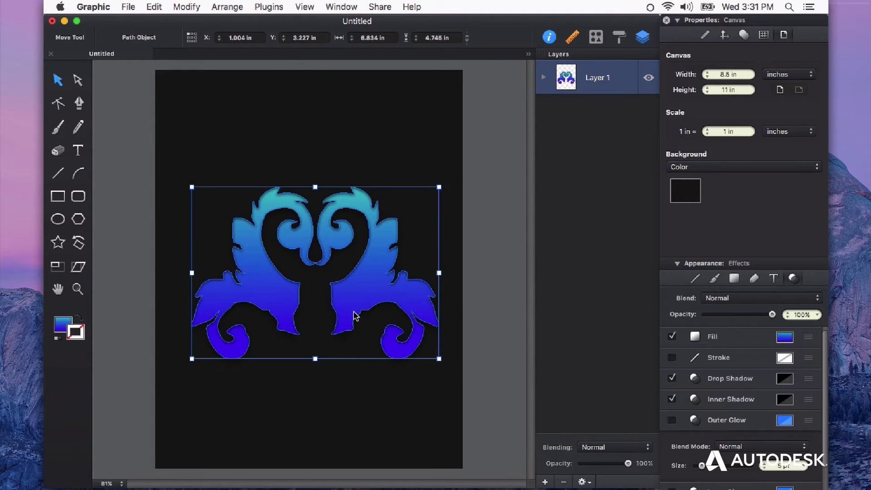
{"action": "scroll", "coordinate": [356, 316], "scroll_direction": "up", "scroll_amount": 5}
{"action": "left_click", "coordinate": [371, 451]}
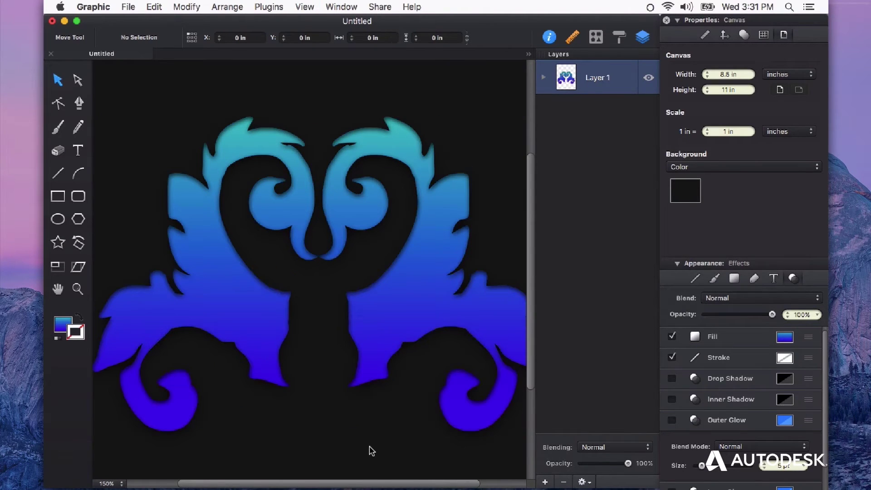
{"action": "left_click", "coordinate": [427, 278]}
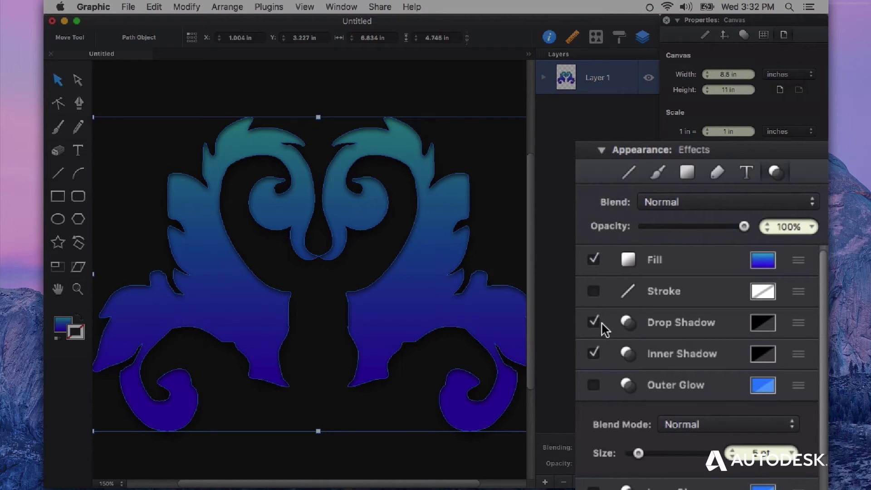
- Turn off the ornament's drop shadow and add an outer glow instead
{"action": "left_click", "coordinate": [603, 328]}
{"action": "scroll", "coordinate": [727, 335], "scroll_direction": "down", "scroll_amount": 2}
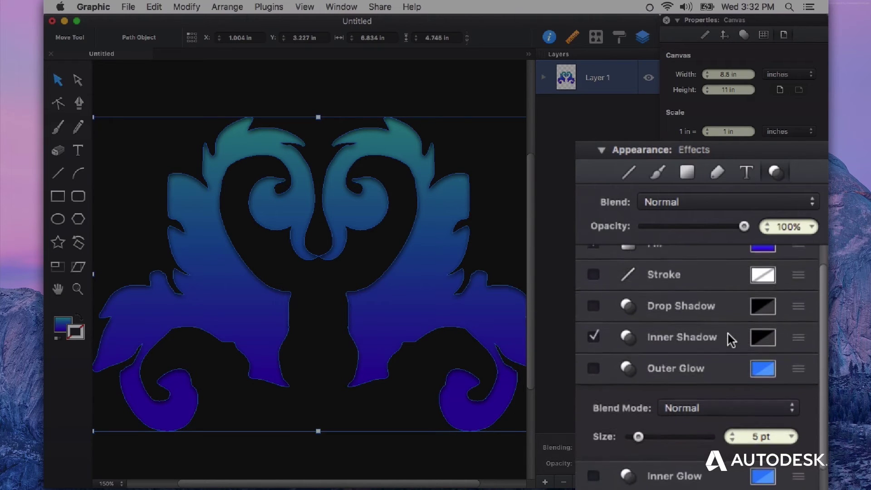
{"action": "left_click", "coordinate": [594, 365]}
{"action": "left_click", "coordinate": [455, 452]}
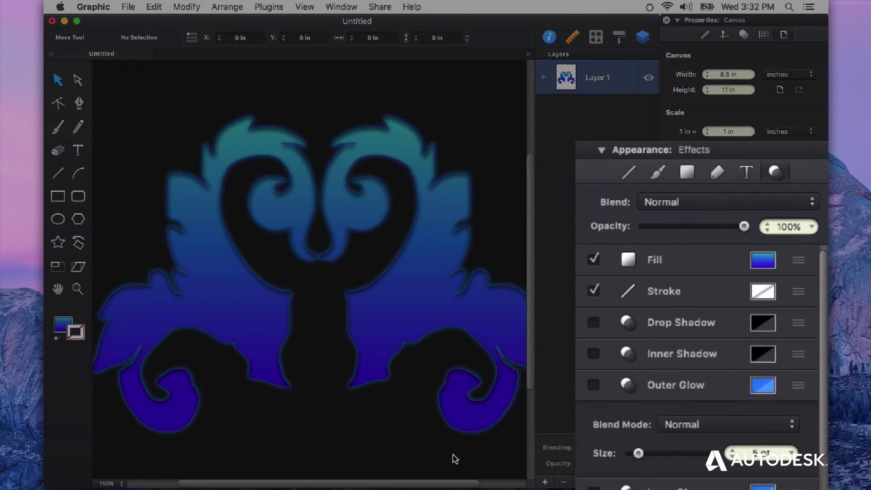
{"action": "scroll", "coordinate": [455, 458], "scroll_direction": "down", "scroll_amount": 2}
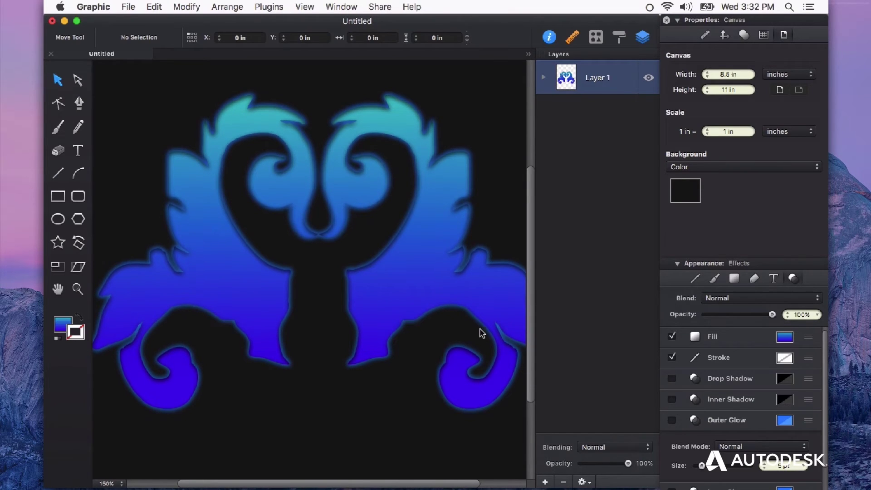
{"action": "left_click", "coordinate": [480, 324]}
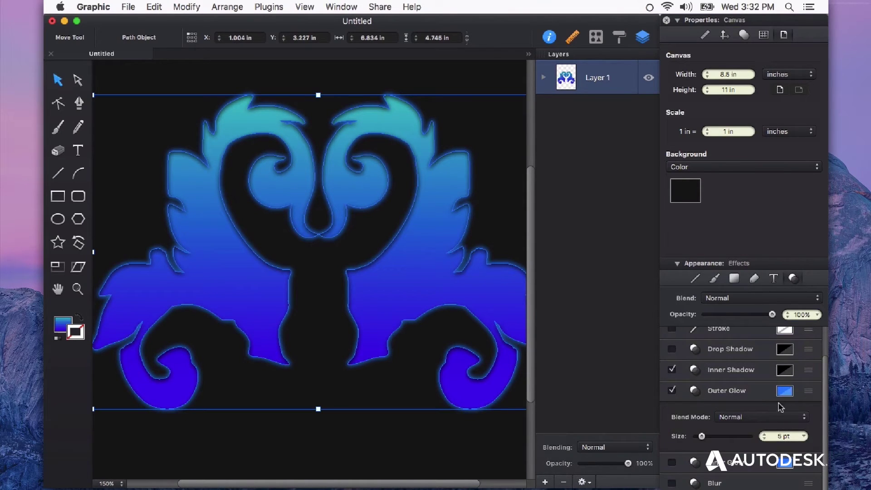
- Make the outer glow yellow-green with slightly lower opacity and enlarge it to 50 pt
{"action": "left_click", "coordinate": [784, 392]}
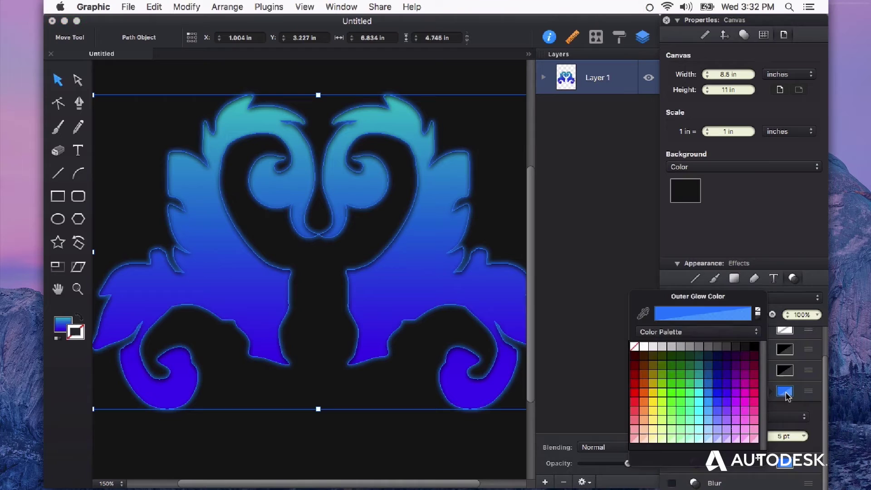
{"action": "left_click", "coordinate": [661, 391]}
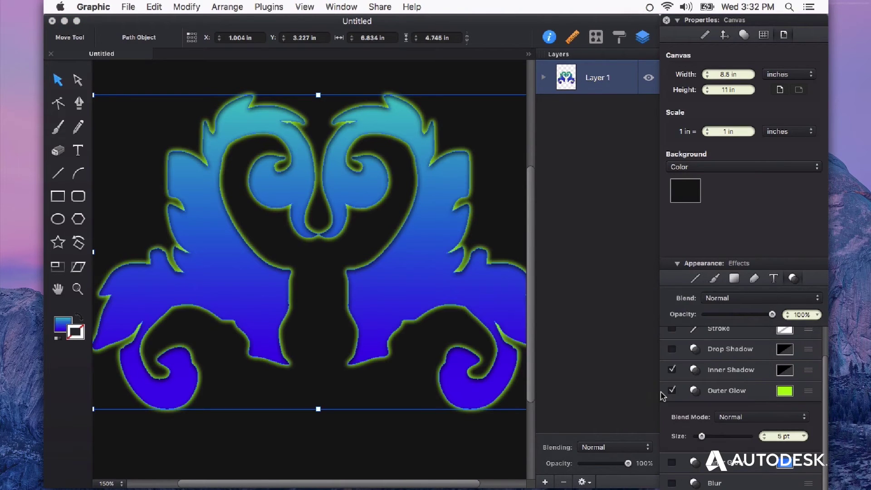
{"action": "left_click", "coordinate": [788, 394]}
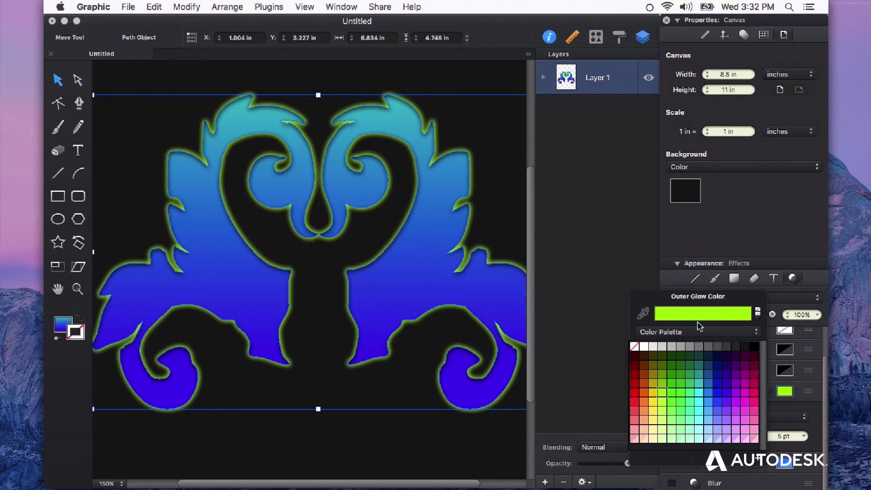
{"action": "left_click", "coordinate": [666, 332]}
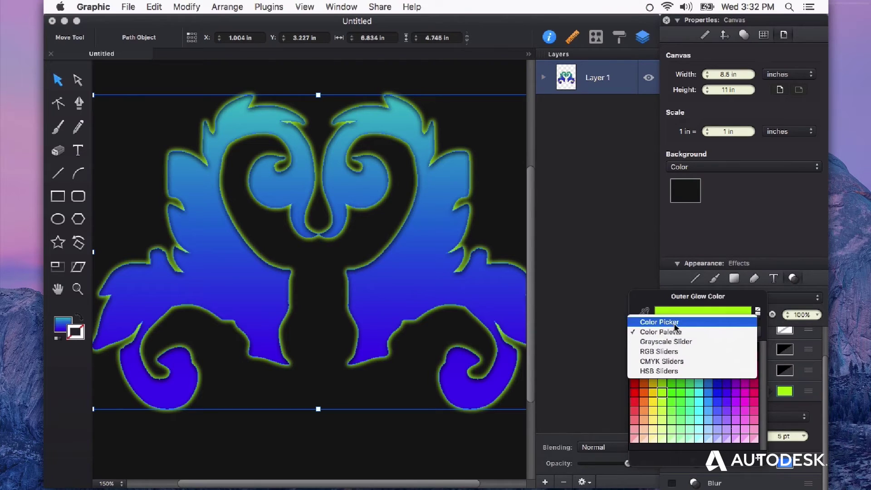
{"action": "left_click", "coordinate": [675, 326]}
{"action": "left_click_drag", "start_coordinate": [738, 473], "coordinate": [722, 454]}
{"action": "left_click", "coordinate": [812, 413]}
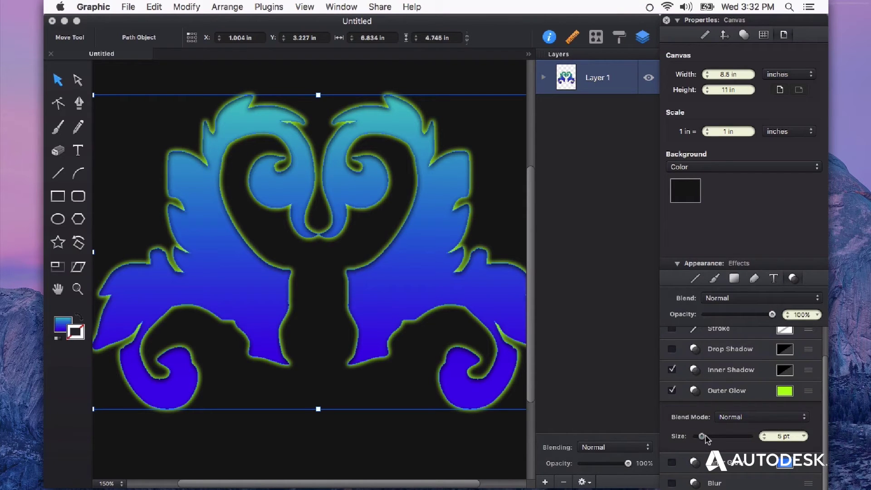
{"action": "mouse_move", "coordinate": [703, 437]}
{"action": "left_mouse_down"}
{"action": "mouse_move", "coordinate": [760, 438]}
{"action": "mouse_move", "coordinate": [714, 441]}
{"action": "left_mouse_up"}
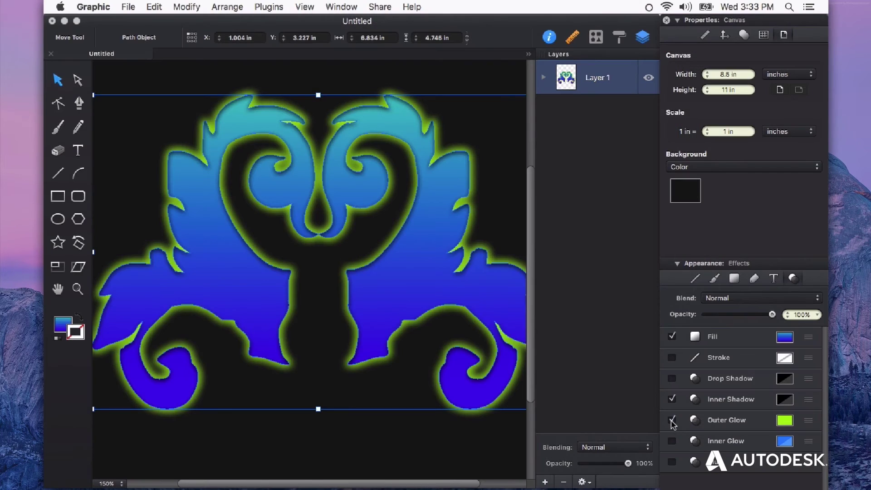
- Turn off outer glow and inner shadow, and add a green inner glow
{"action": "left_click", "coordinate": [672, 419]}
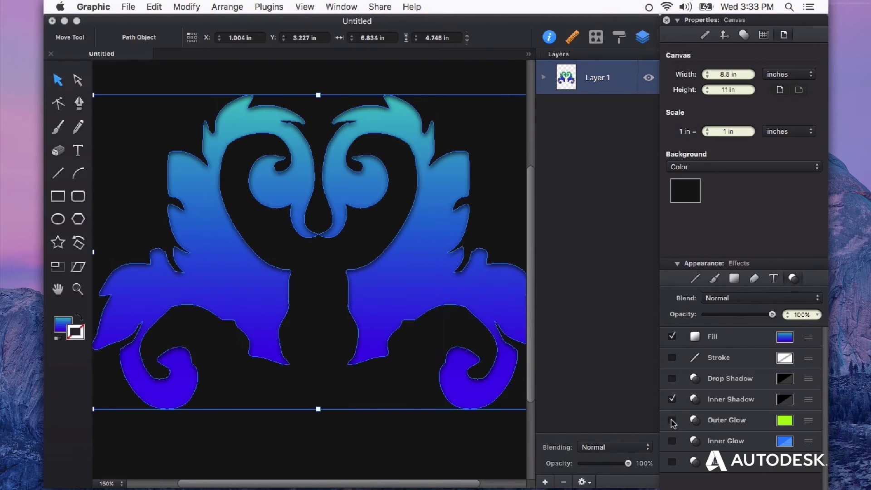
{"action": "left_click", "coordinate": [672, 400]}
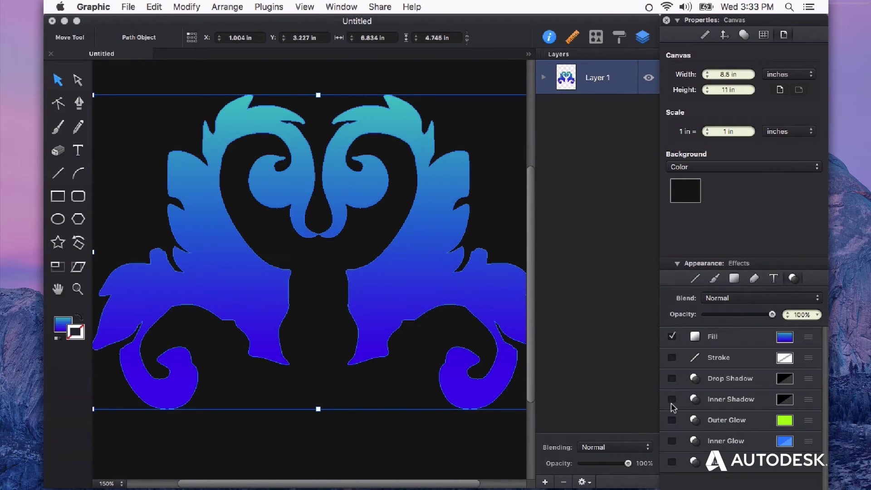
{"action": "left_click", "coordinate": [671, 441]}
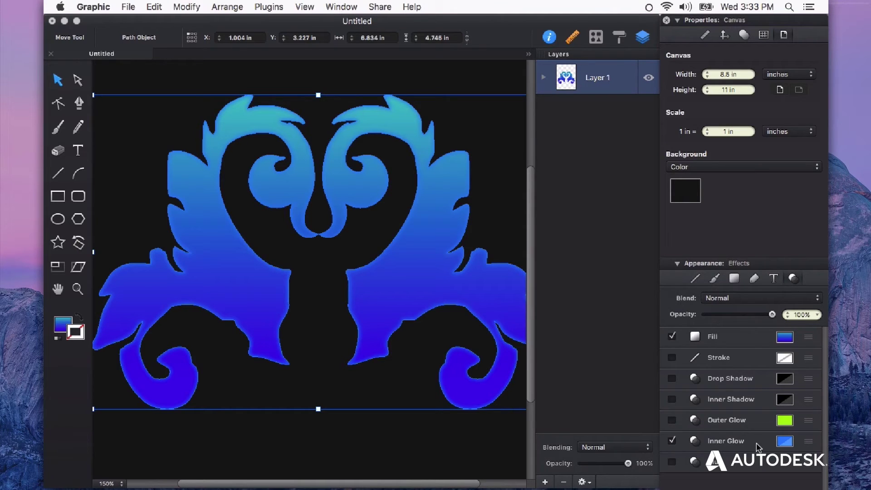
{"action": "left_click", "coordinate": [784, 441]}
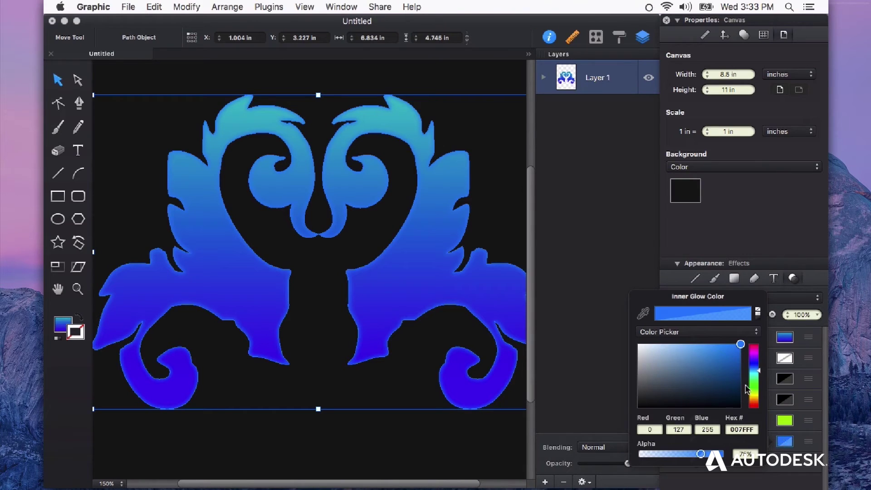
{"action": "left_click_drag", "start_coordinate": [754, 389], "coordinate": [696, 335]}
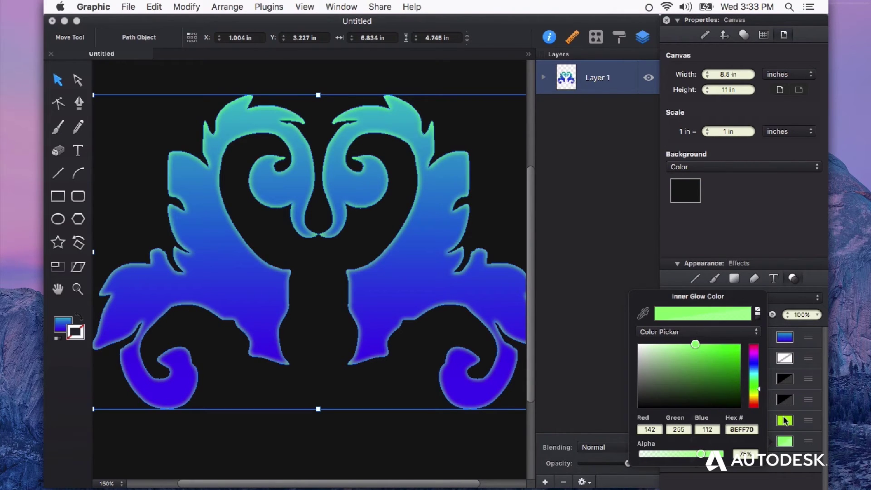
{"action": "left_click", "coordinate": [813, 444]}
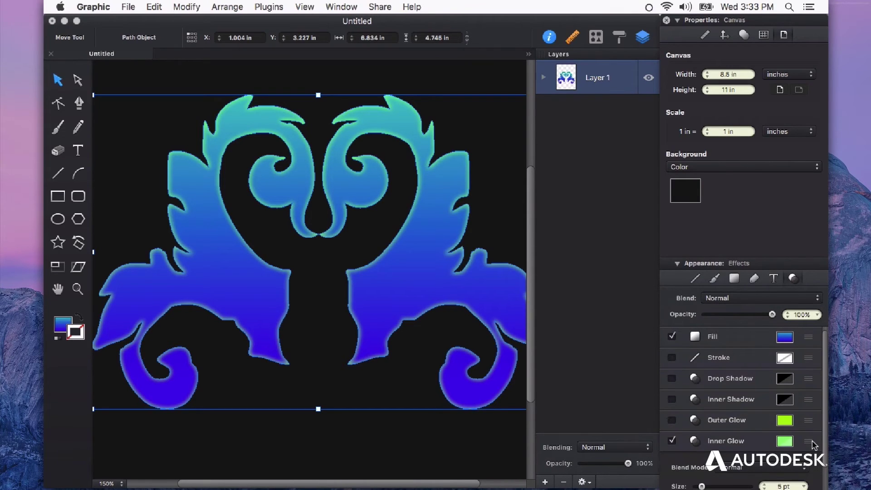
- Enlarge the inner glow size for a wider, softer fade
{"action": "scroll", "coordinate": [757, 418], "scroll_direction": "down", "scroll_amount": 3}
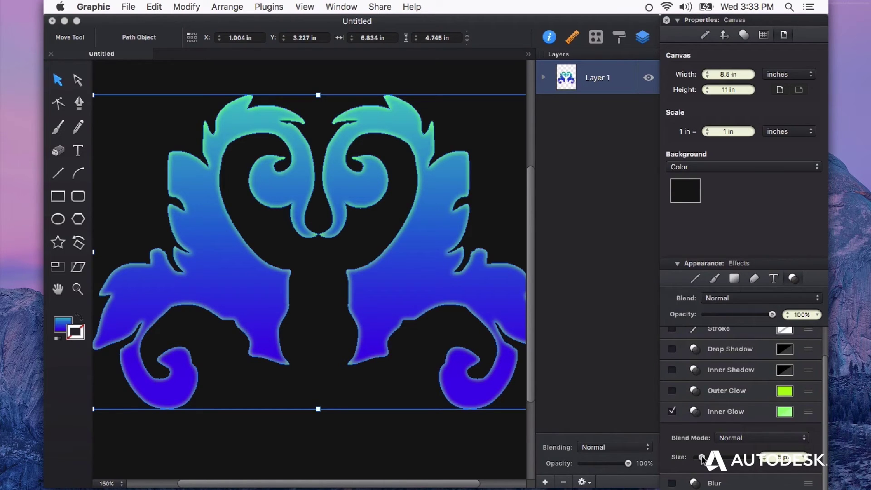
{"action": "left_click_drag", "start_coordinate": [703, 458], "coordinate": [707, 457]}
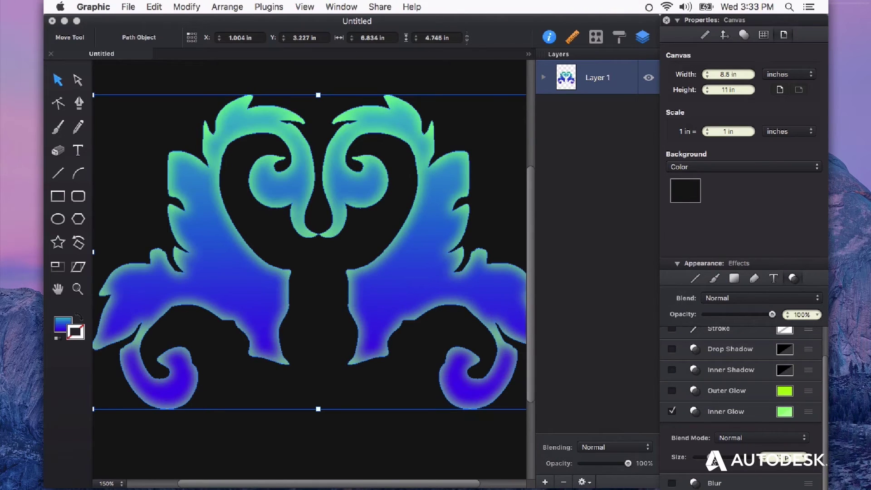
{"action": "left_click", "coordinate": [495, 455]}
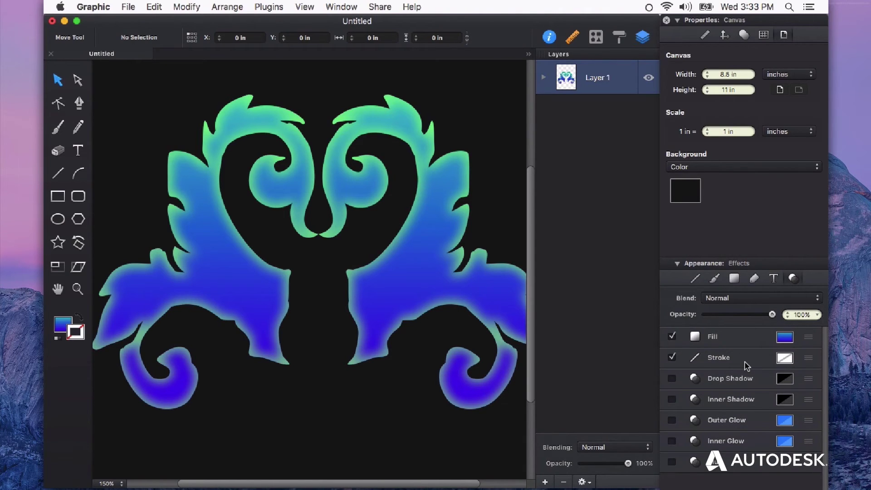
- Blur the ornament, raising the blur radius to 22 pt
{"action": "left_click", "coordinate": [671, 462]}
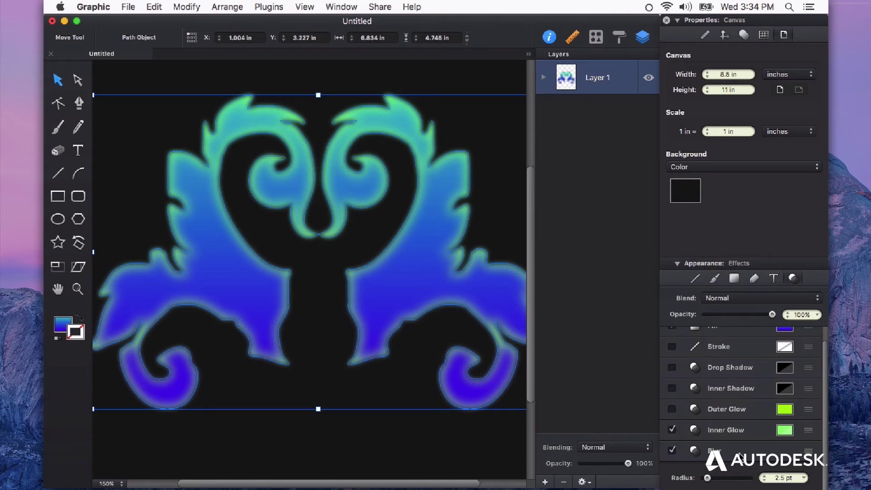
{"action": "left_click_drag", "start_coordinate": [709, 481], "coordinate": [726, 483]}
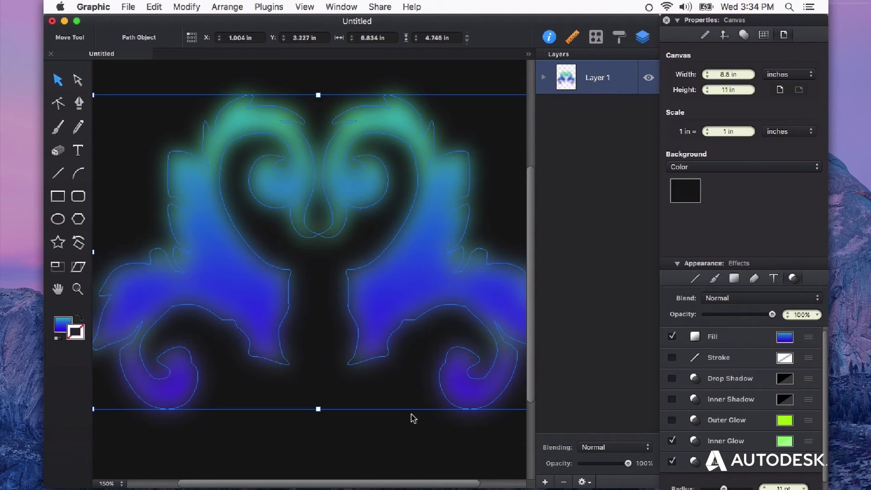
{"action": "left_click", "coordinate": [420, 430]}
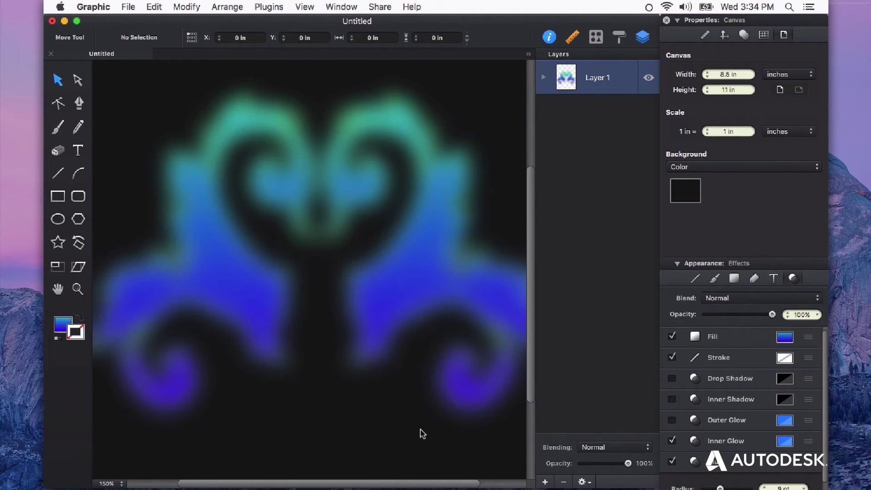
{"action": "left_click", "coordinate": [413, 295]}
{"action": "scroll", "coordinate": [758, 449], "scroll_direction": "down", "scroll_amount": 1}
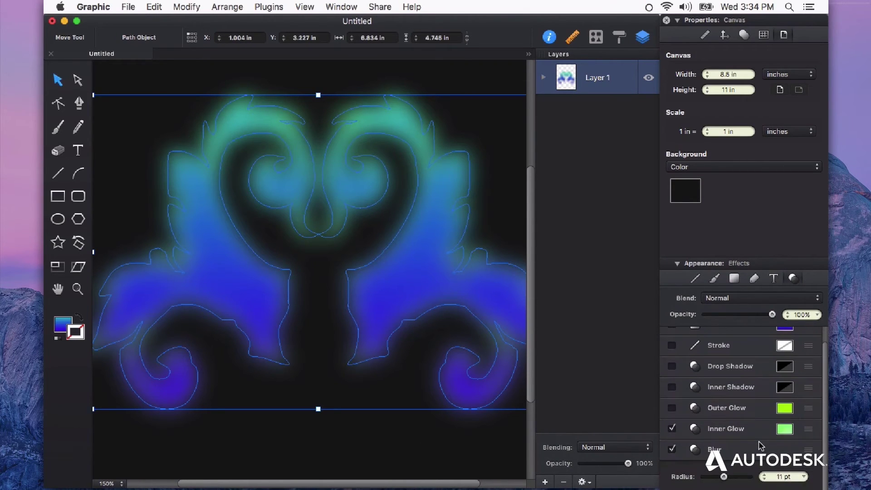
{"action": "left_click_drag", "start_coordinate": [724, 478], "coordinate": [746, 478]}
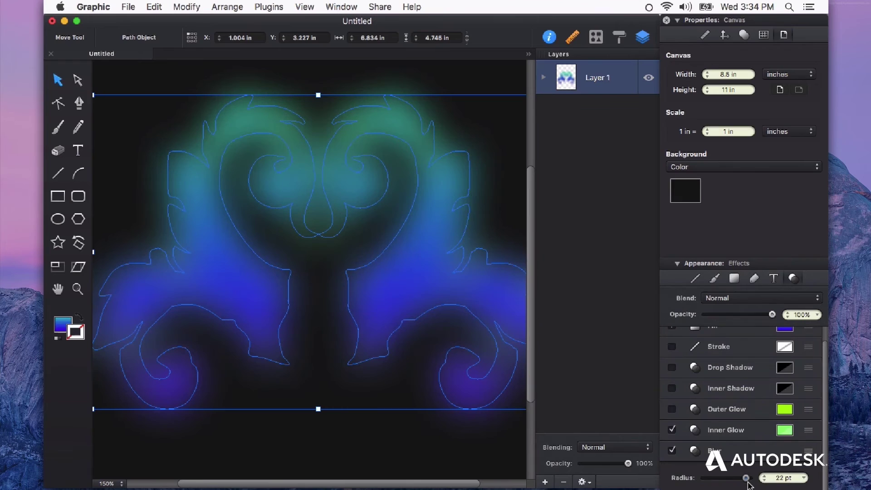
{"action": "left_click", "coordinate": [474, 474]}
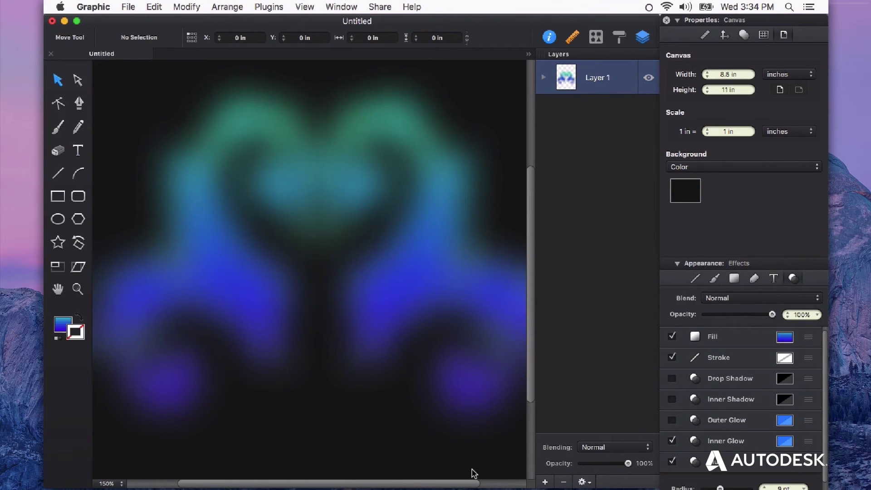
- Move the blurred ornament up to the top of the canvas
{"action": "key", "text": "super+minus"}
{"action": "key", "text": "super+minus"}
{"action": "key", "text": "super+equal"}
{"action": "left_click", "coordinate": [436, 318]}
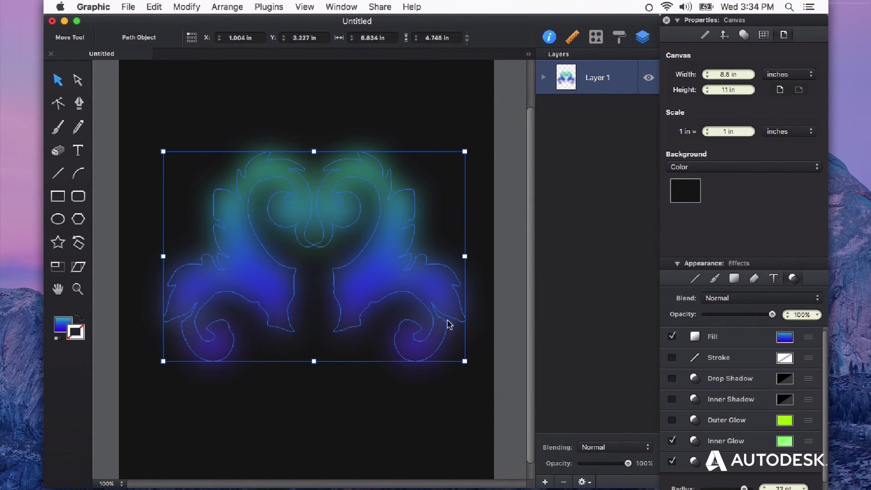
{"action": "left_click", "coordinate": [452, 416]}
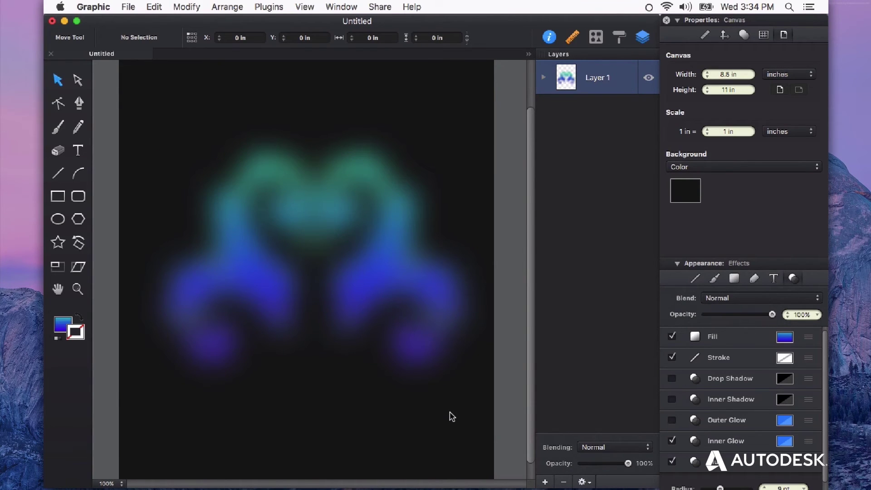
{"action": "left_click_drag", "start_coordinate": [388, 298], "coordinate": [389, 176]}
- Draw a gradient square below the ornament and shift it right toward the centre
{"action": "left_click", "coordinate": [340, 317]}
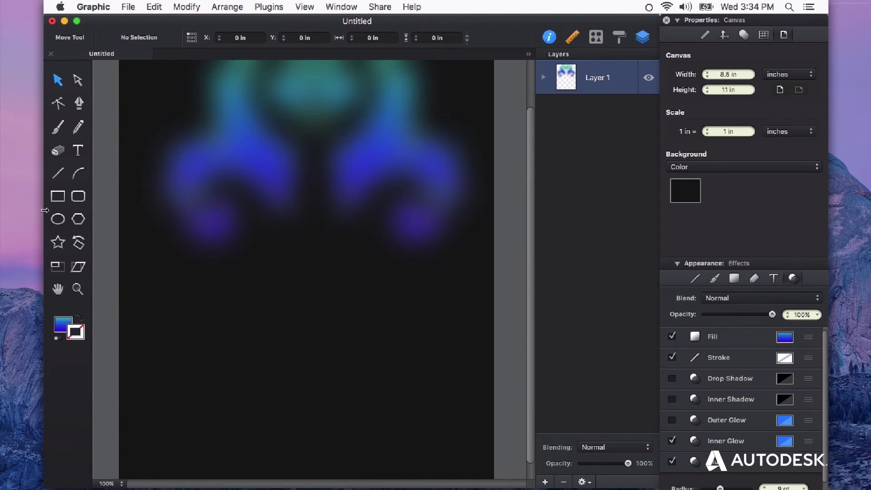
{"action": "left_click", "coordinate": [57, 198]}
{"action": "left_click_drag", "start_coordinate": [212, 295], "coordinate": [322, 405]}
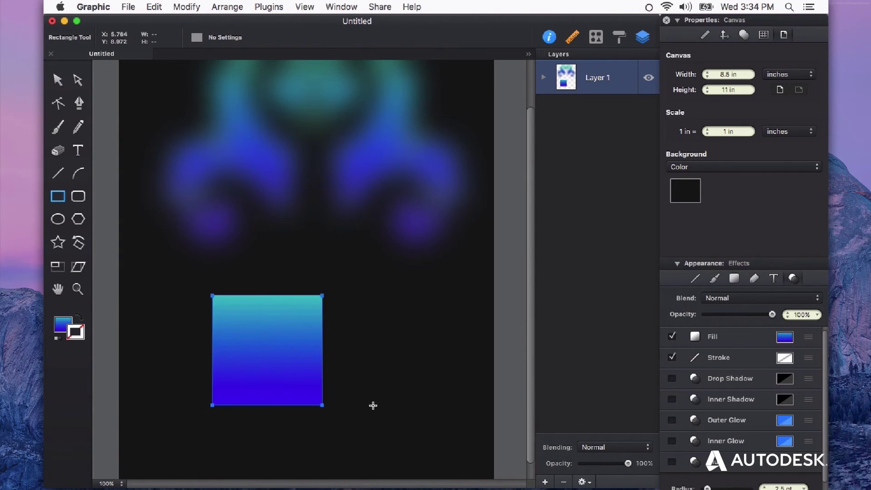
{"action": "left_click", "coordinate": [377, 338]}
{"action": "left_click", "coordinate": [281, 336]}
{"action": "left_click_drag", "start_coordinate": [282, 336], "coordinate": [320, 336]}
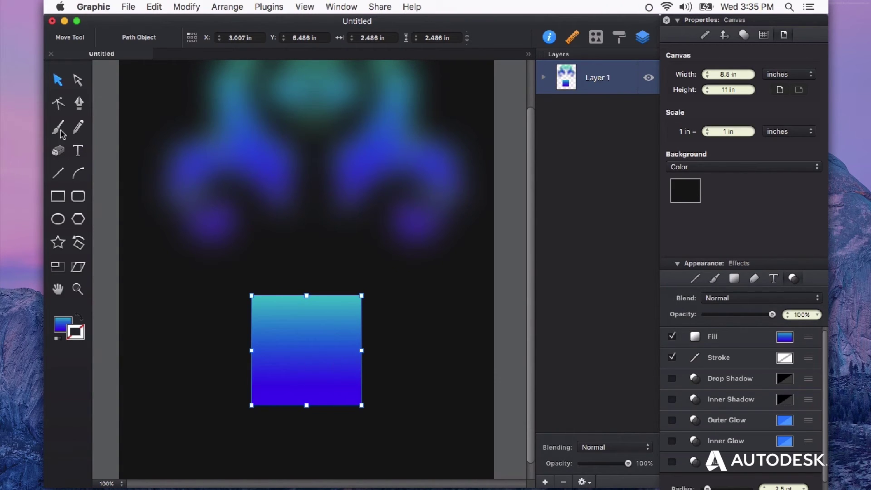
- Draw a closed pen contour over the square with a curved bottom-right corner and diagonal edge
{"action": "left_click", "coordinate": [79, 103]}
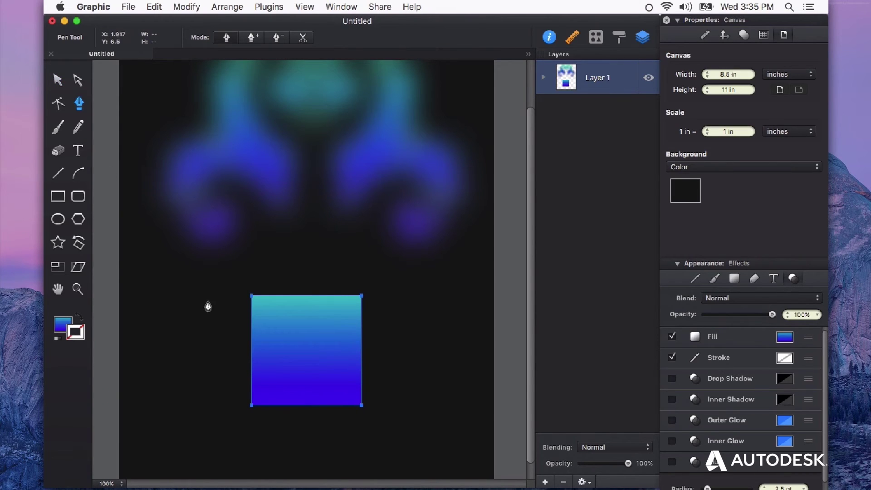
{"action": "left_click", "coordinate": [247, 296]}
{"action": "left_click", "coordinate": [246, 416]}
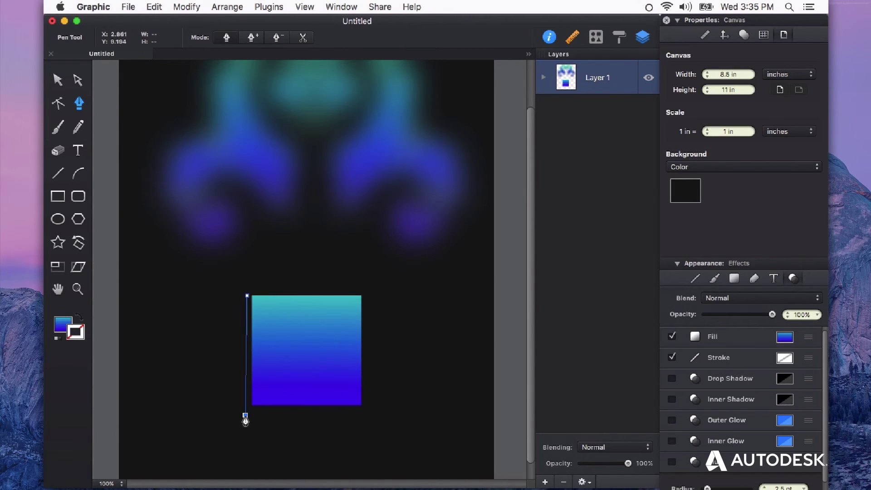
{"action": "left_click", "coordinate": [376, 416]}
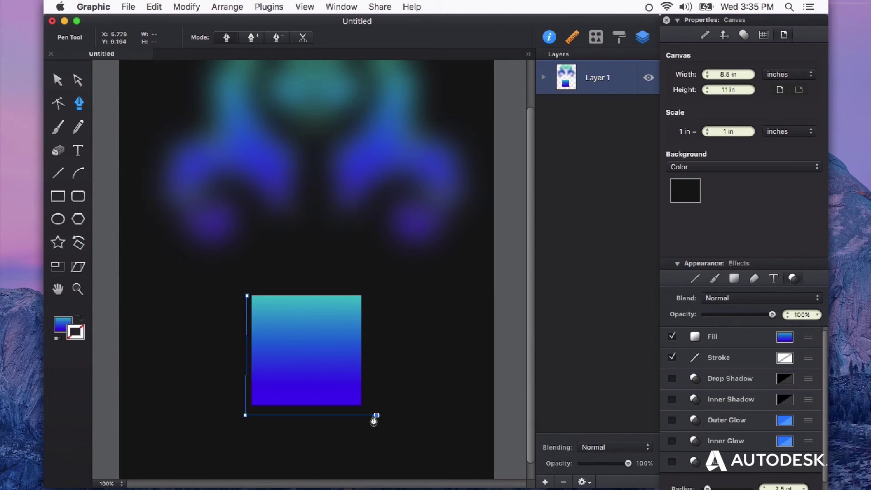
{"action": "left_click_drag", "start_coordinate": [352, 378], "coordinate": [314, 354]}
{"action": "left_click", "coordinate": [248, 295]}
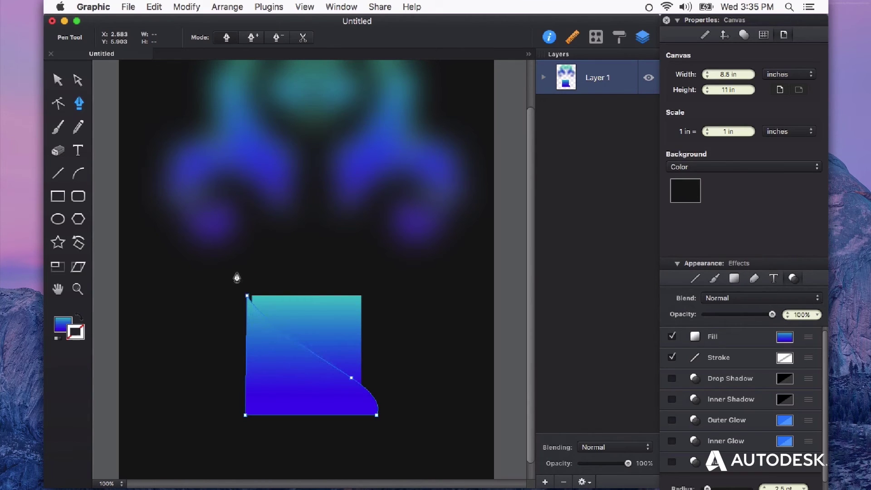
{"action": "key", "text": "v"}
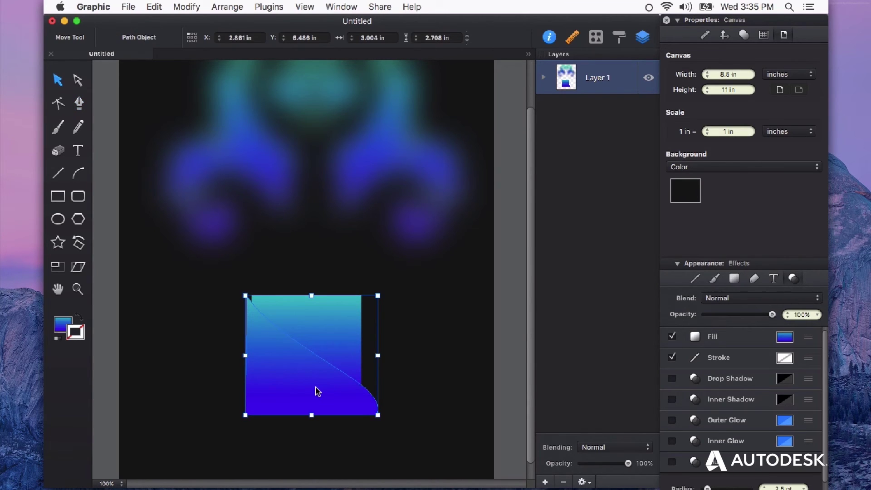
- Fill the contour shape black and lower its opacity to about 47%
{"action": "left_click", "coordinate": [785, 336]}
{"action": "left_click", "coordinate": [657, 330]}
{"action": "left_click_drag", "start_coordinate": [684, 378], "coordinate": [638, 407]}
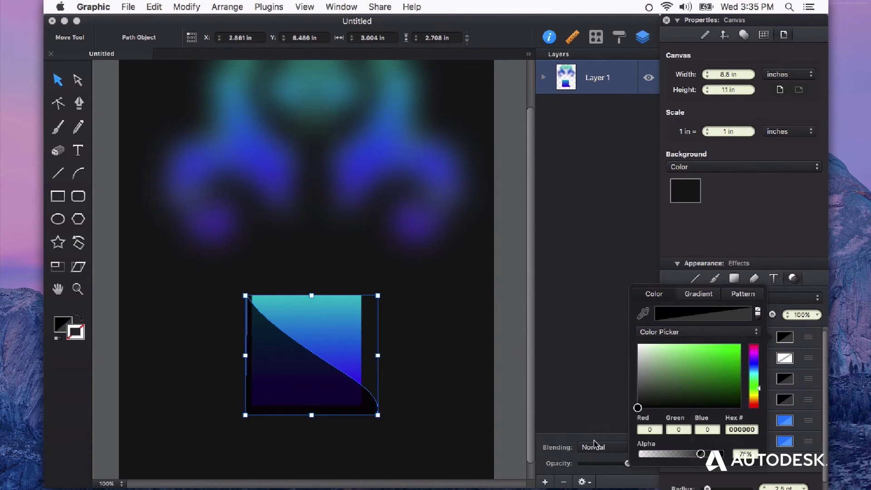
{"action": "left_click", "coordinate": [448, 367]}
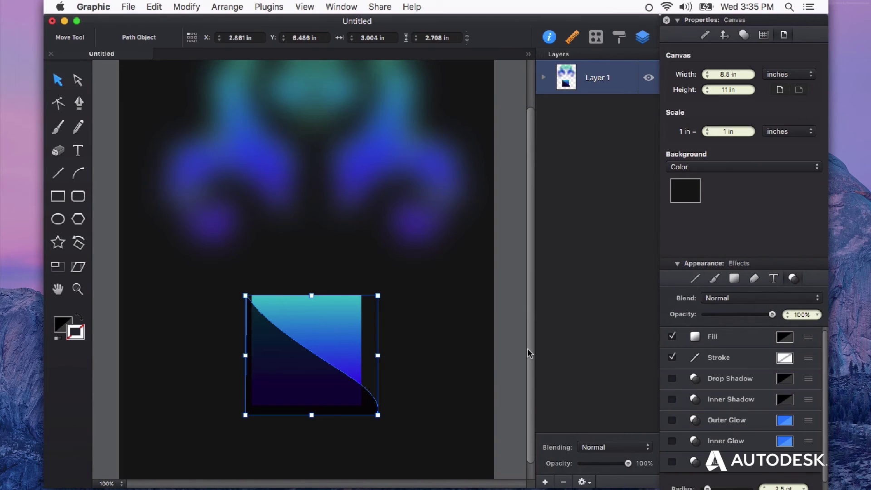
{"action": "left_click", "coordinate": [763, 315]}
{"action": "left_click_drag", "start_coordinate": [762, 314], "coordinate": [740, 315]}
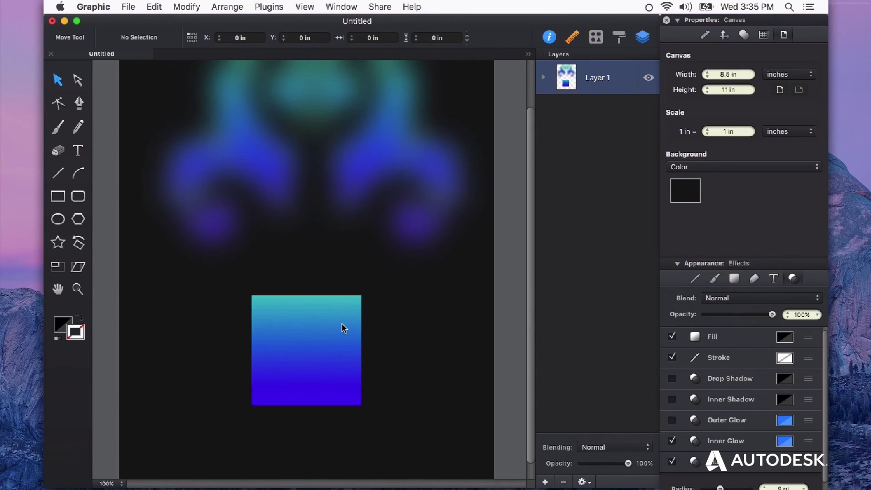
- Paste the dark contour inside the gradient square with Edit > Paste Inside
{"action": "left_click", "coordinate": [322, 352]}
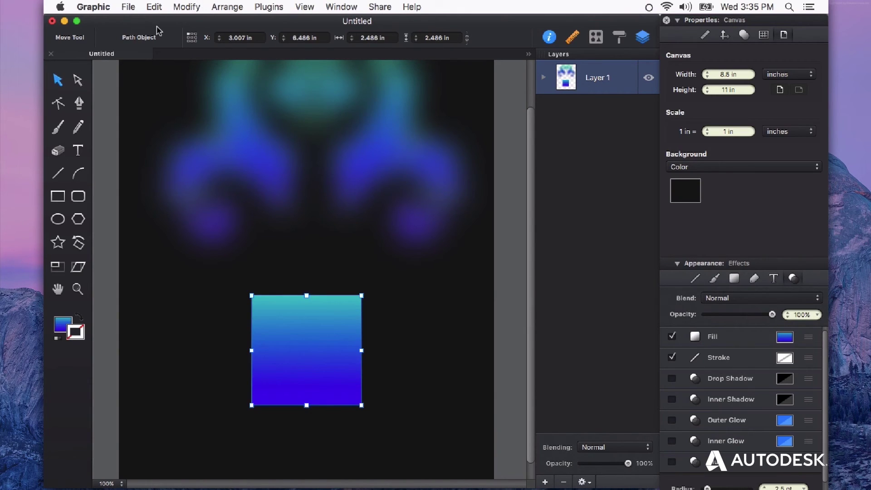
{"action": "left_click", "coordinate": [159, 8]}
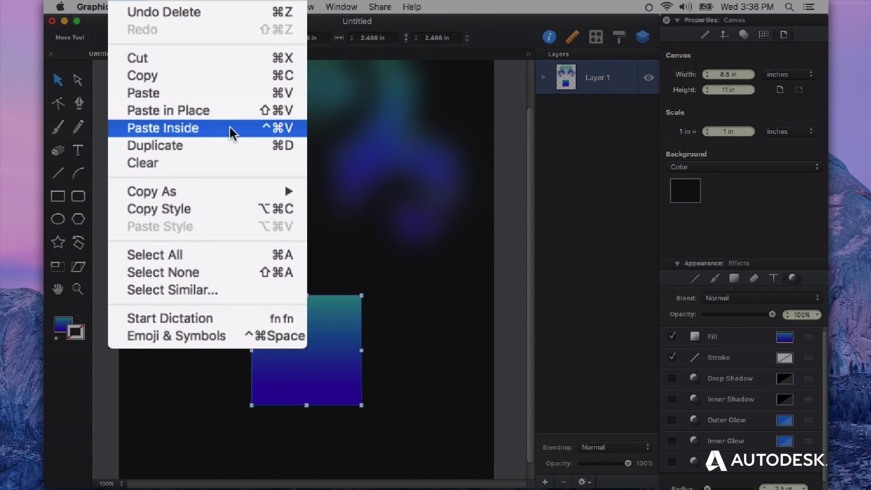
{"action": "left_click", "coordinate": [229, 128]}
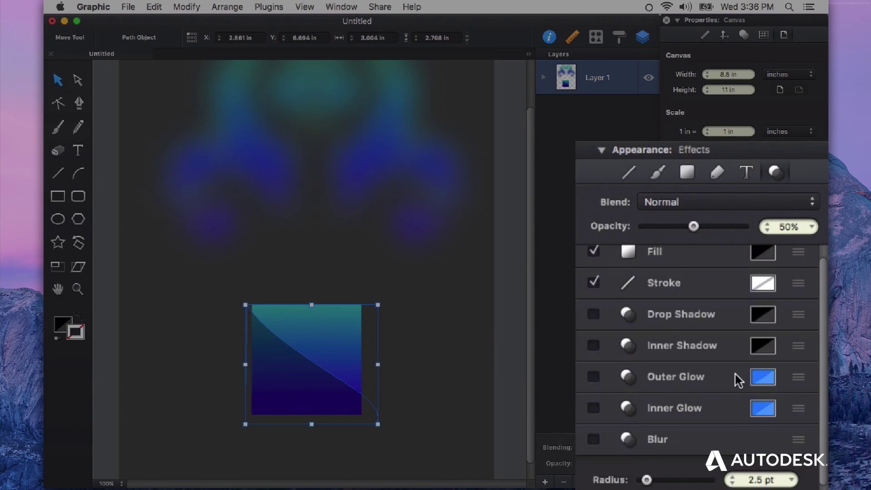
- Enable Blur on the clipped contour and raise its radius, then preview the softened shadow
{"action": "scroll", "coordinate": [676, 451], "scroll_direction": "down", "scroll_amount": 2}
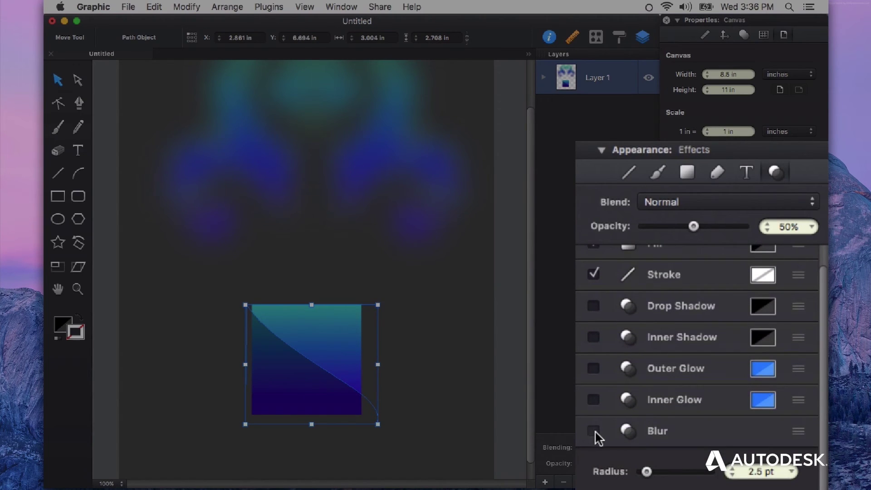
{"action": "left_click", "coordinate": [594, 430]}
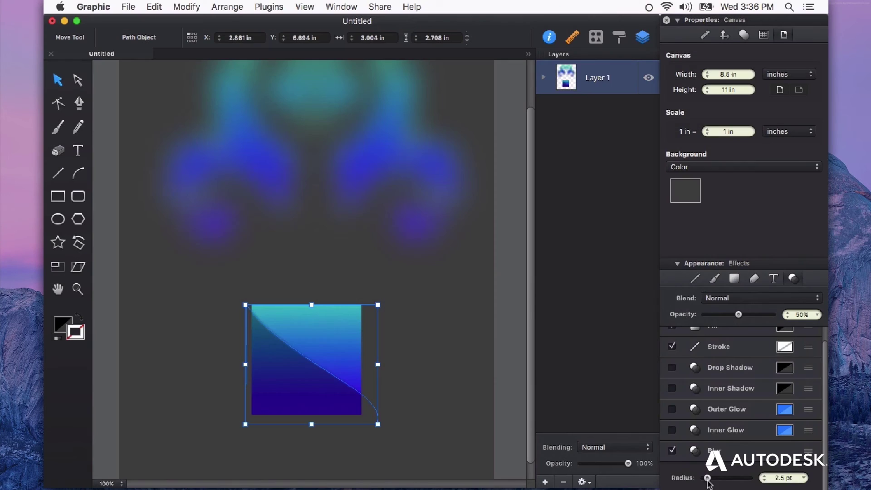
{"action": "left_click_drag", "start_coordinate": [704, 479], "coordinate": [734, 480]}
{"action": "left_click", "coordinate": [448, 399]}
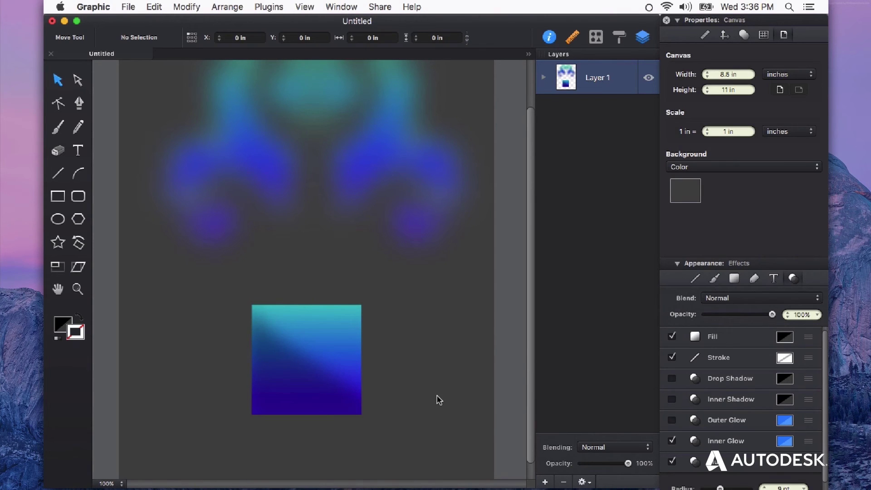
{"action": "left_click", "coordinate": [300, 390]}
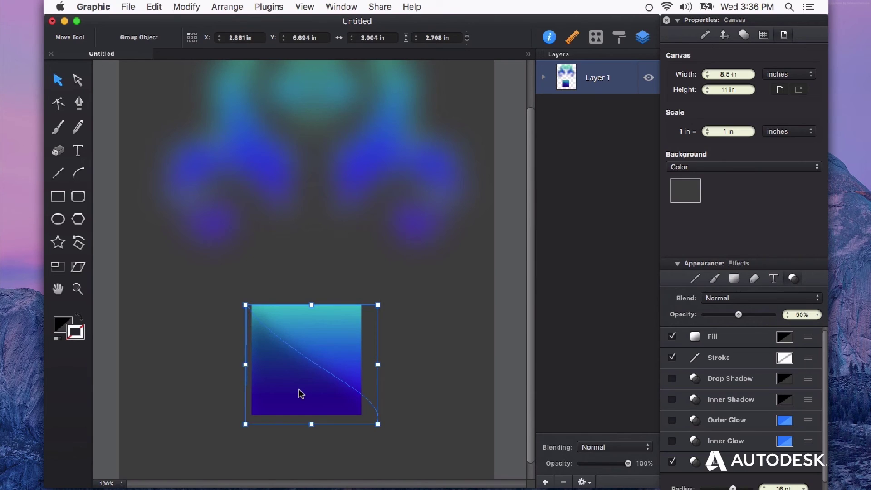
{"action": "left_click", "coordinate": [418, 400]}
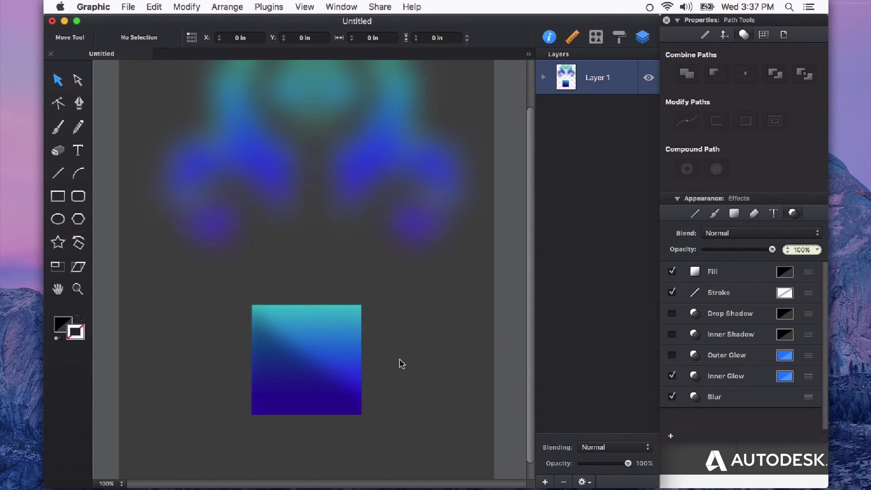
- Add a second Drop Shadow and set the first to 16 pt size, 11 pt right
{"action": "left_click", "coordinate": [334, 361]}
{"action": "scroll", "coordinate": [713, 413], "scroll_direction": "down", "scroll_amount": 2}
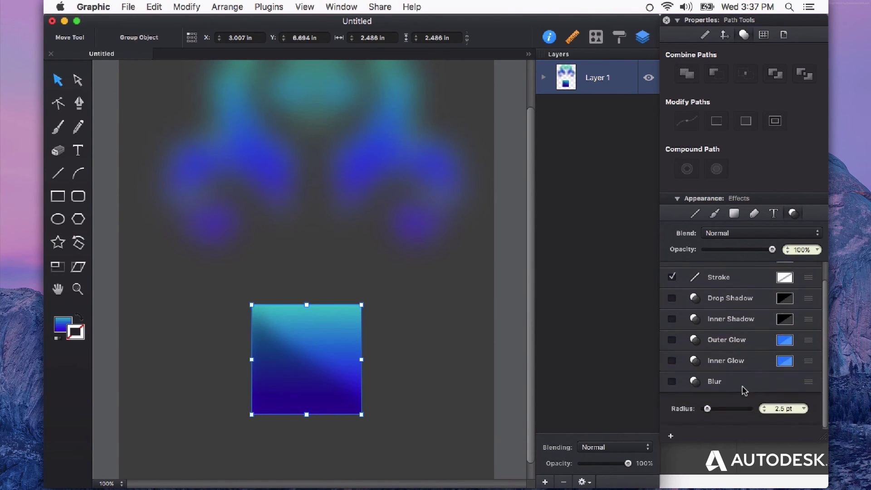
{"action": "left_click", "coordinate": [671, 424]}
{"action": "left_click", "coordinate": [744, 384]}
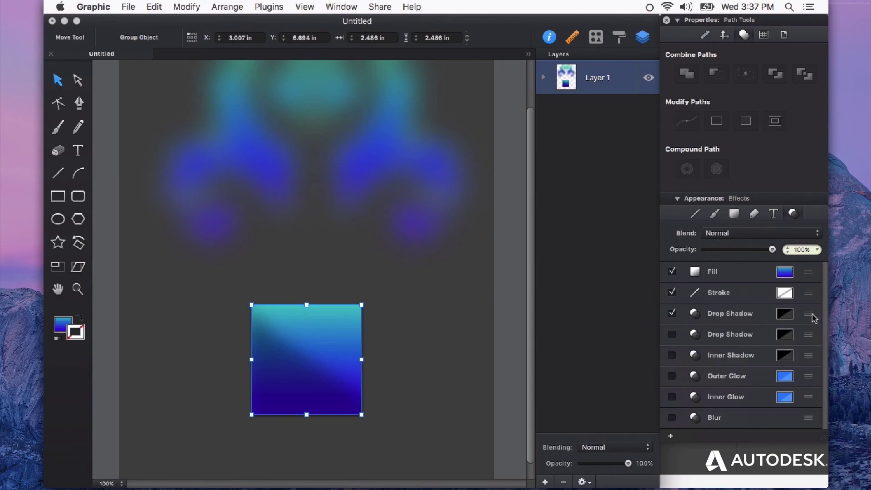
{"action": "left_click", "coordinate": [771, 306]}
{"action": "left_click_drag", "start_coordinate": [702, 396], "coordinate": [714, 402]}
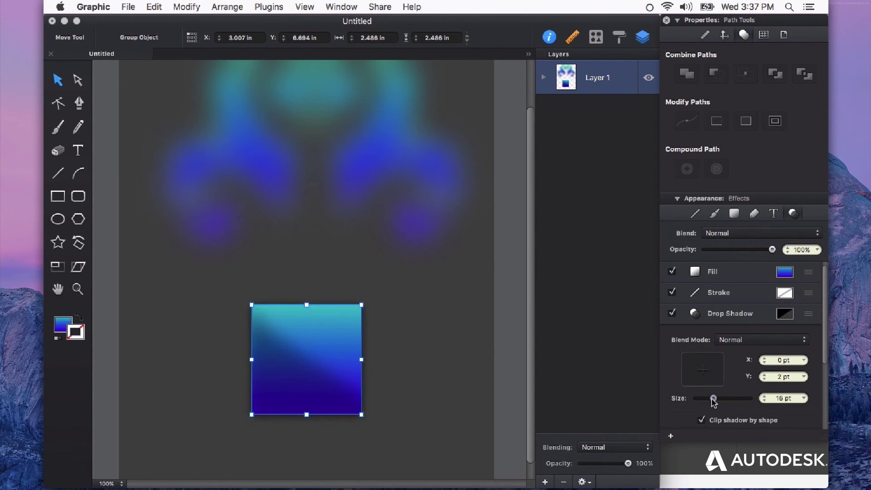
{"action": "left_click", "coordinate": [765, 360]}
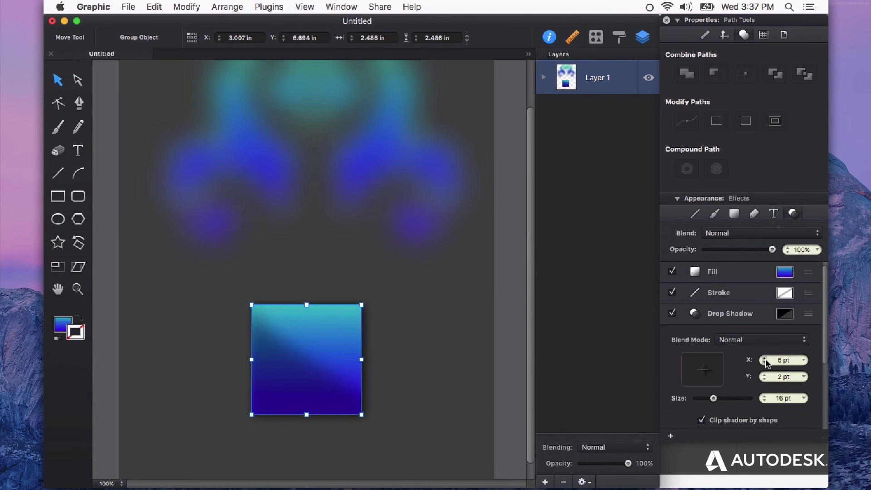
- Enable the second drop shadow and offset it to X -17 pt, Y 11 pt
{"action": "left_click", "coordinate": [809, 326]}
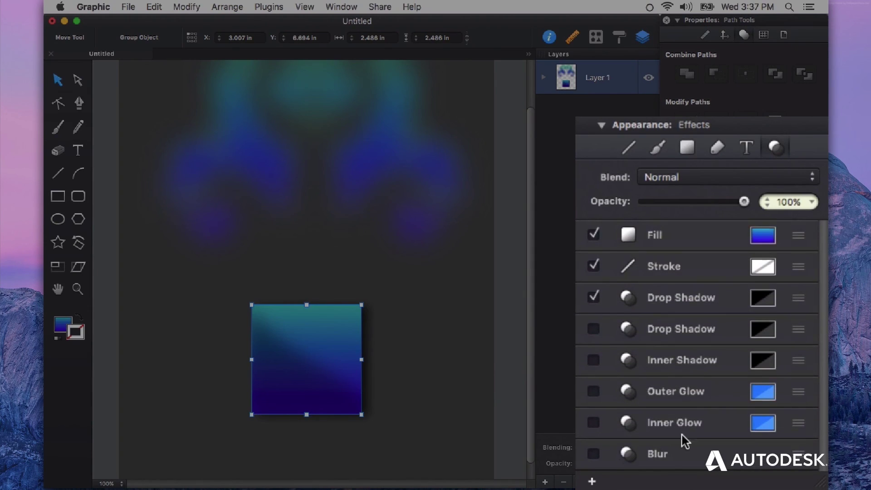
{"action": "left_click", "coordinate": [593, 328]}
{"action": "left_click", "coordinate": [804, 333]}
{"action": "scroll", "coordinate": [695, 408], "scroll_direction": "down", "scroll_amount": 3}
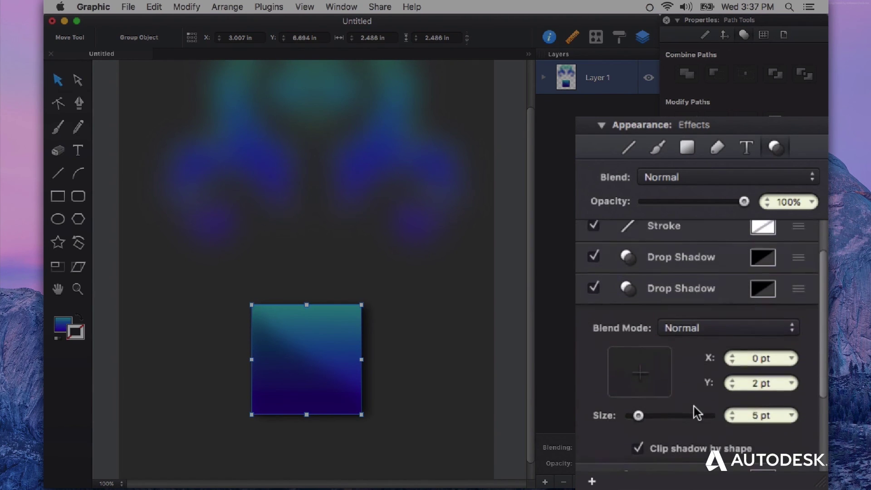
{"action": "left_click_drag", "start_coordinate": [641, 398], "coordinate": [642, 398]}
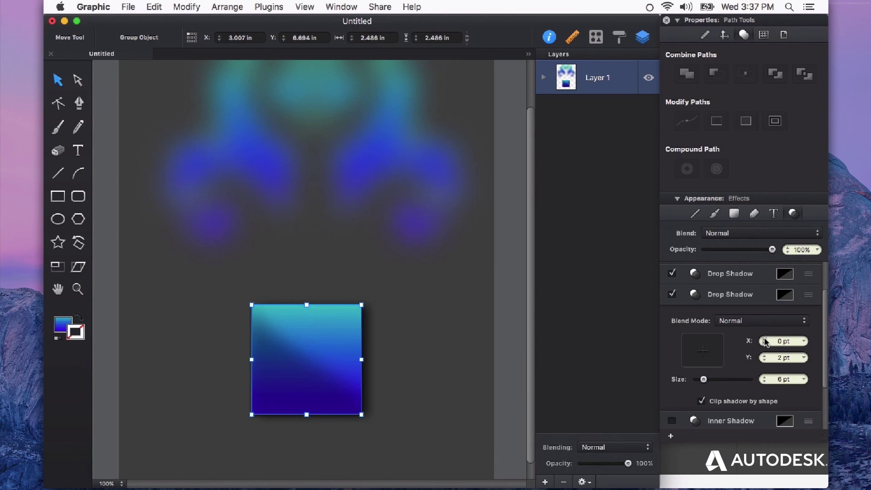
{"action": "left_click", "coordinate": [765, 340]}
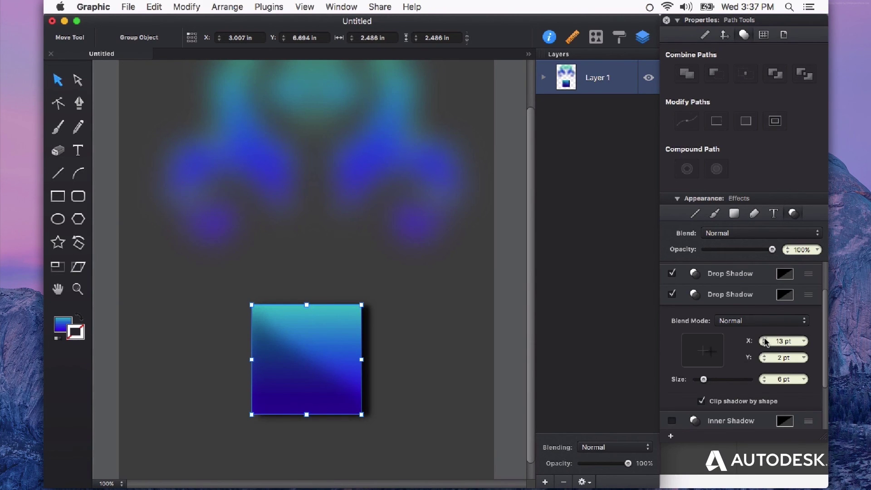
{"action": "left_click", "coordinate": [765, 344]}
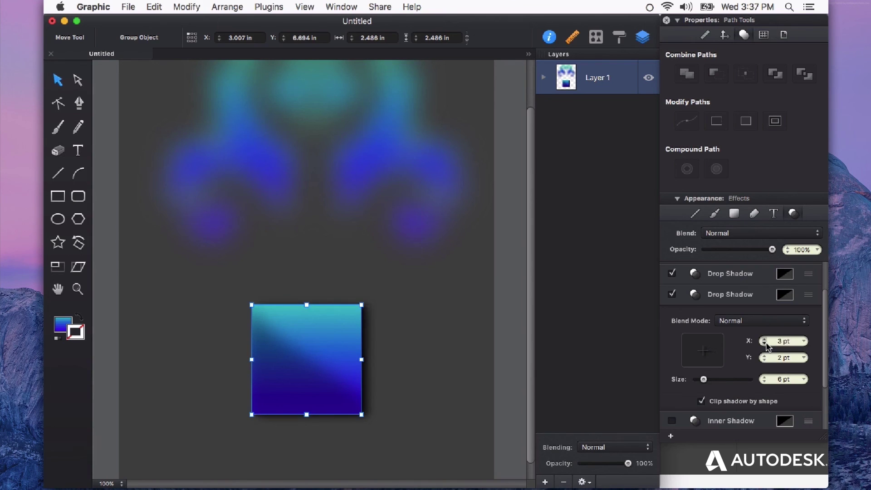
{"action": "left_click", "coordinate": [765, 344]}
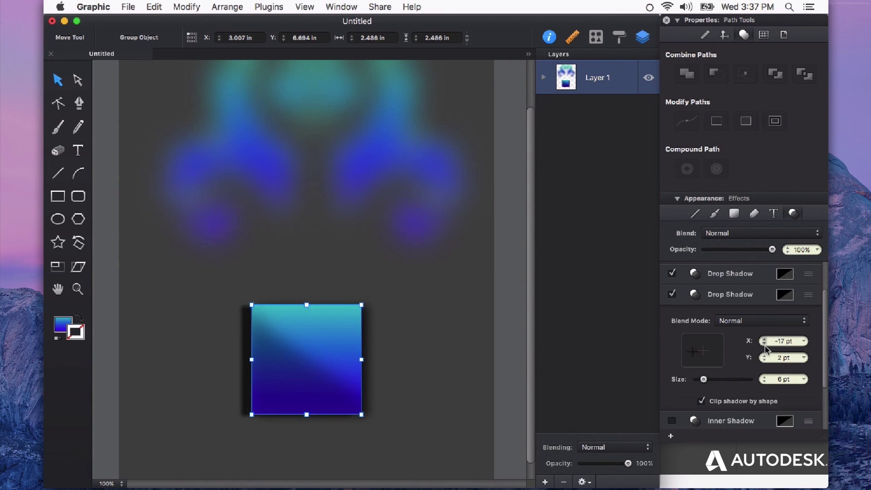
{"action": "left_click", "coordinate": [767, 358]}
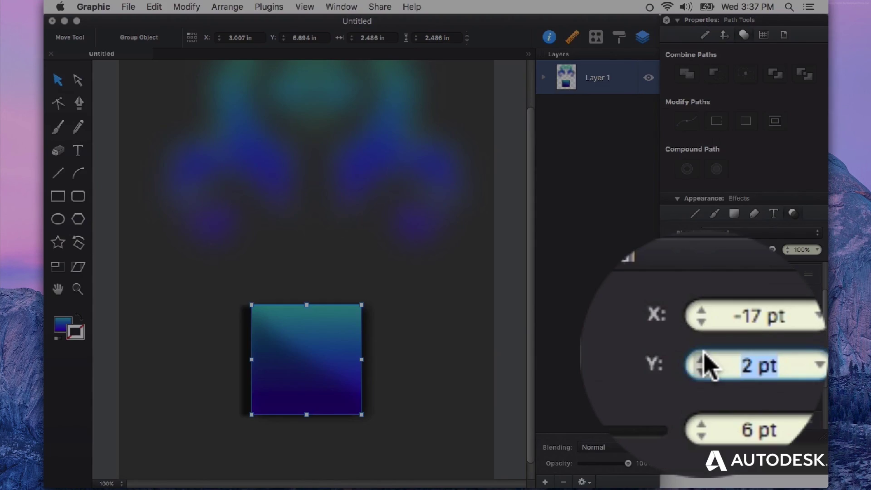
{"action": "left_click", "coordinate": [765, 355]}
{"action": "left_click", "coordinate": [765, 356]}
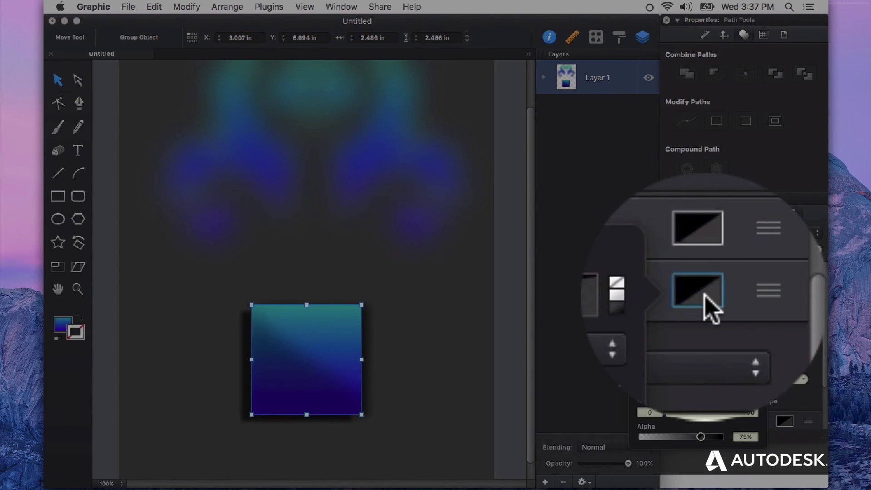
- Colour the second drop shadow dark red (611F1F)
{"action": "left_click", "coordinate": [785, 295]}
{"action": "left_click", "coordinate": [685, 362]}
{"action": "left_click_drag", "start_coordinate": [685, 362], "coordinate": [708, 369]}
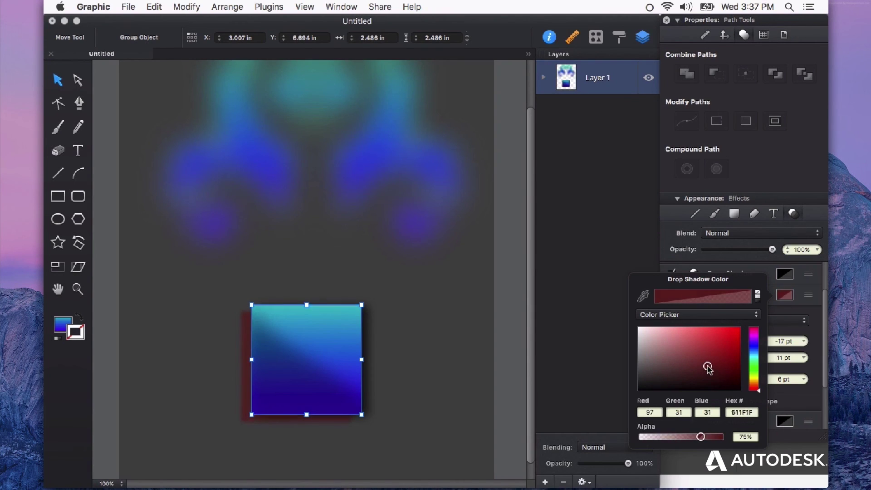
{"action": "left_click", "coordinate": [412, 393]}
{"action": "left_click", "coordinate": [391, 404]}
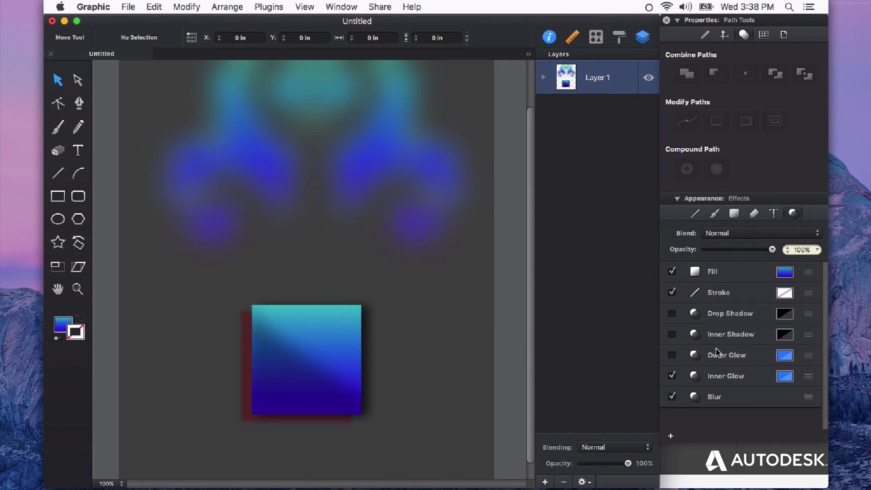